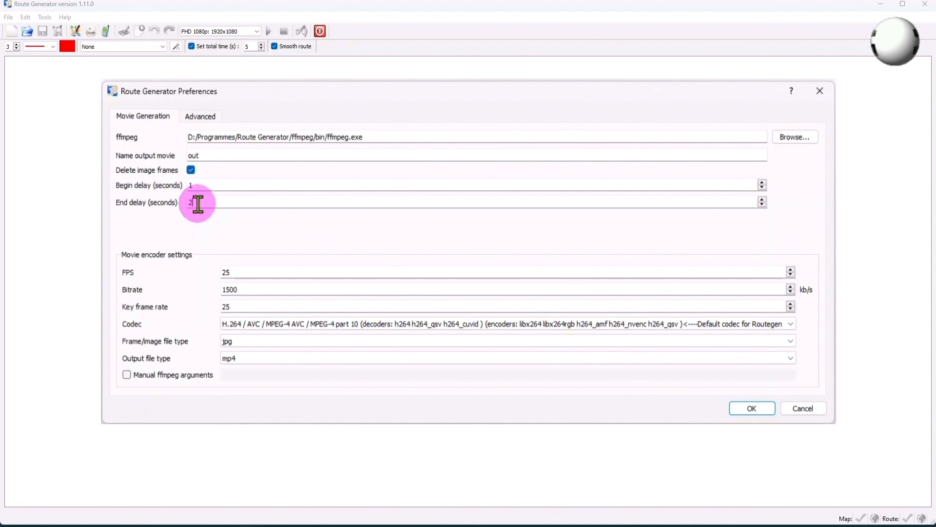
- Set the end delay to 1 second and turn off showing the vehicle in the begin and end frames
double_click(198, 204)
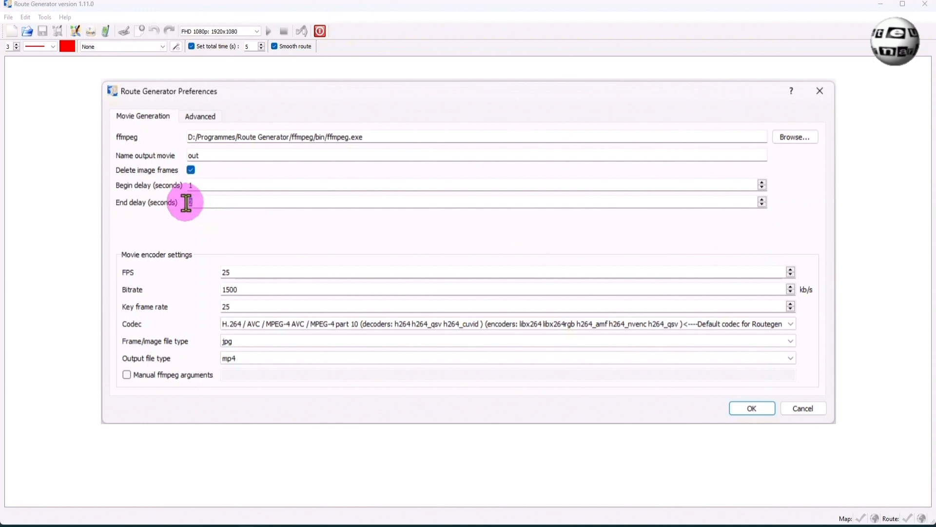
type("1")
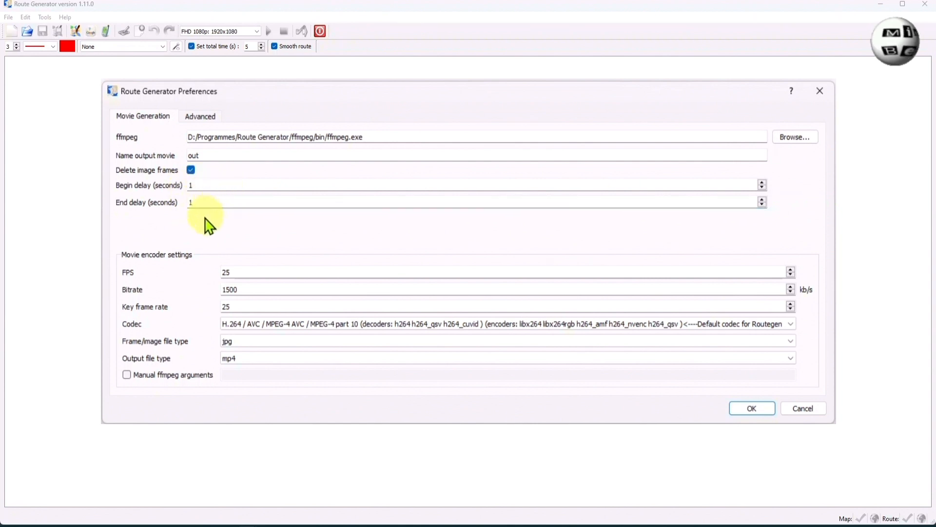
left_click(200, 118)
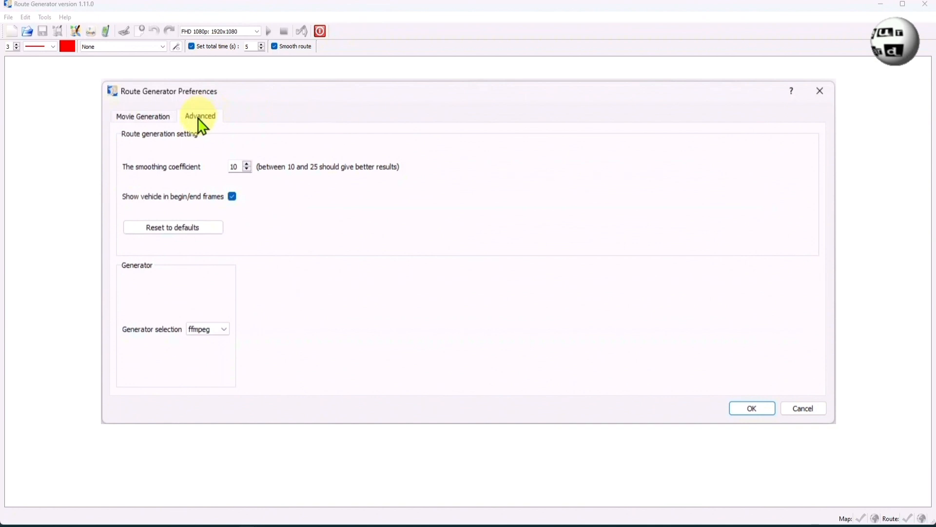
left_click(232, 196)
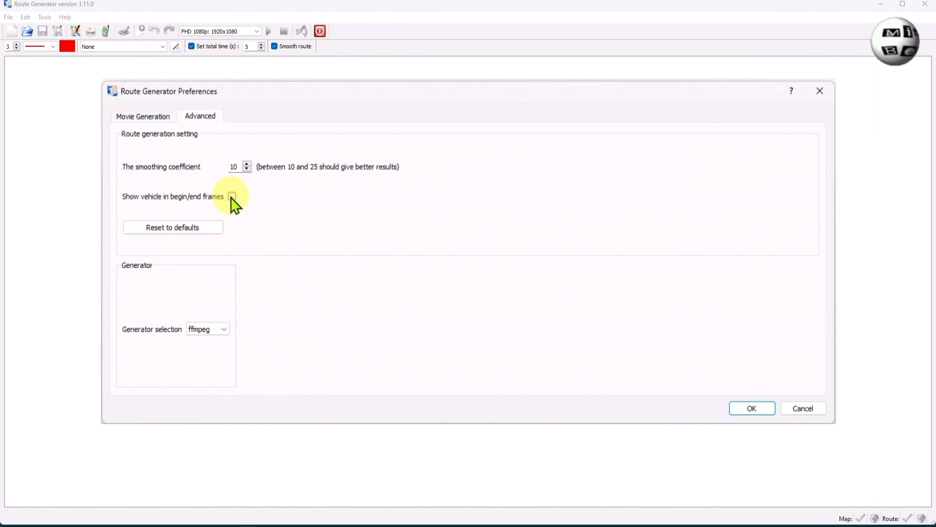
- Set the movie encoder bitrate to 15000 kb/s and accept the preferences
left_click(136, 118)
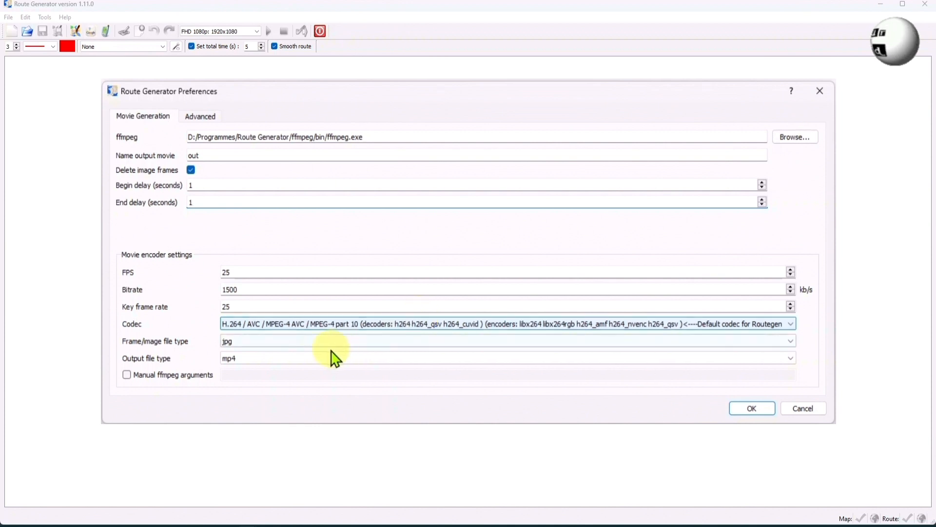
left_click(255, 289)
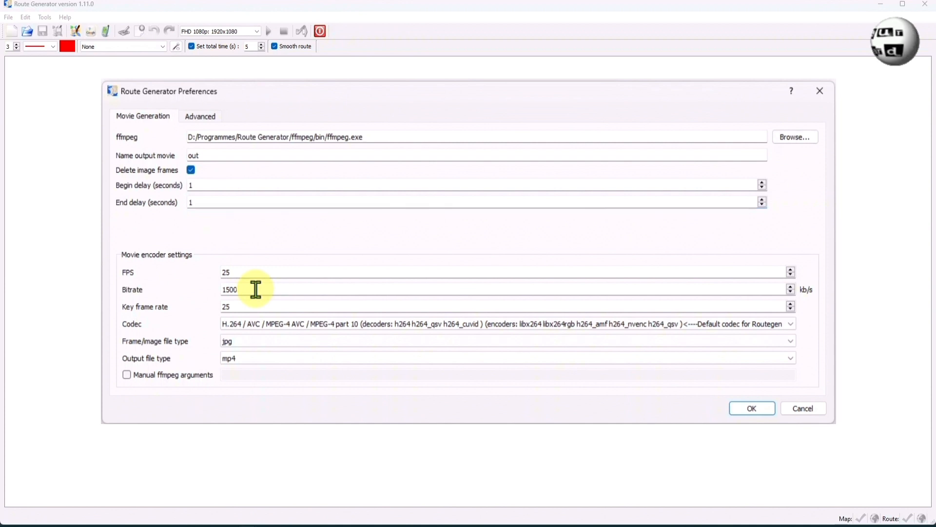
type("0")
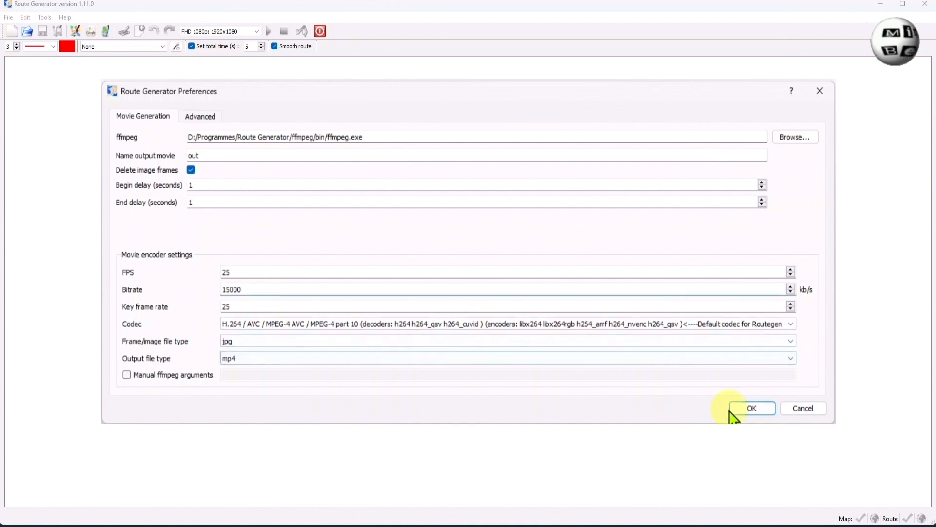
left_click(765, 412)
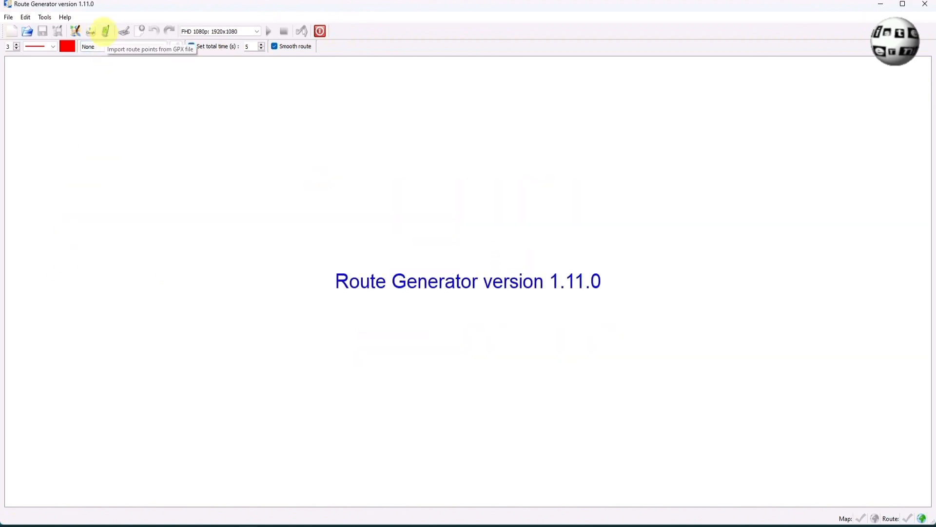
- Import the route points from Lyon-Toulon.gpx and choose to import a new Google map for them
left_click(105, 31)
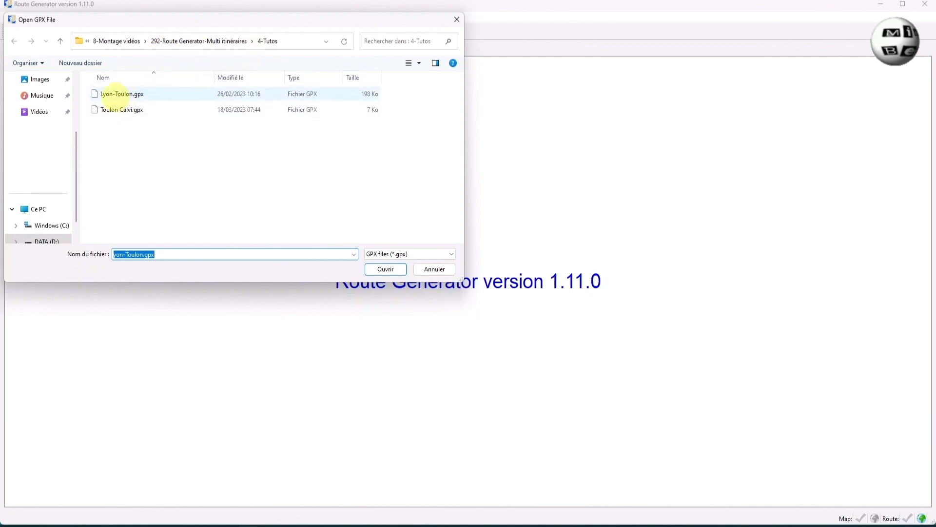
left_click(118, 93)
left_click(385, 269)
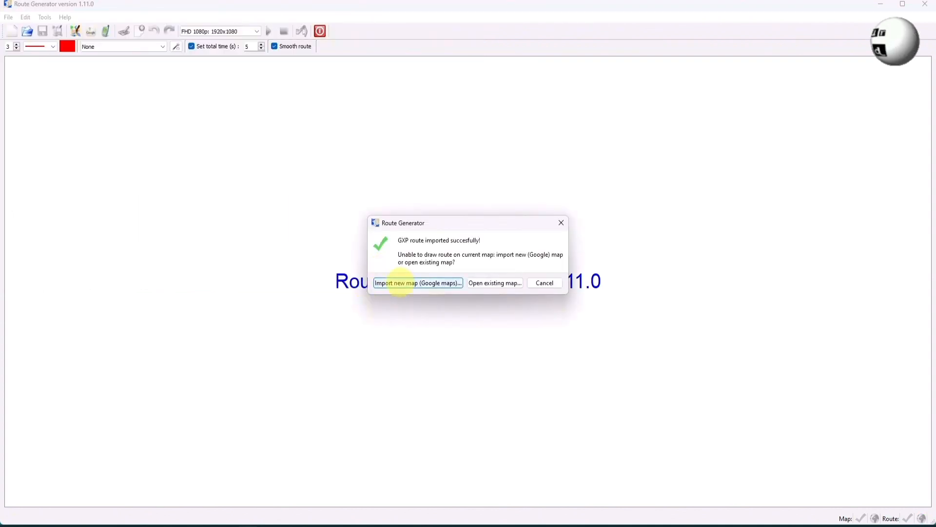
left_click(400, 283)
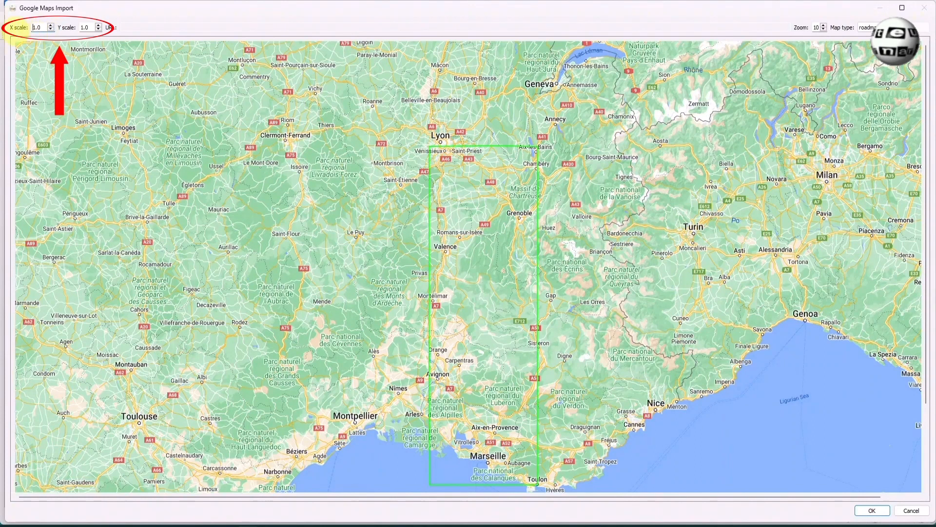
- Set the map's X scale to 2.0 and its Y scale to 3.5
left_click_drag(485, 203, 439, 136)
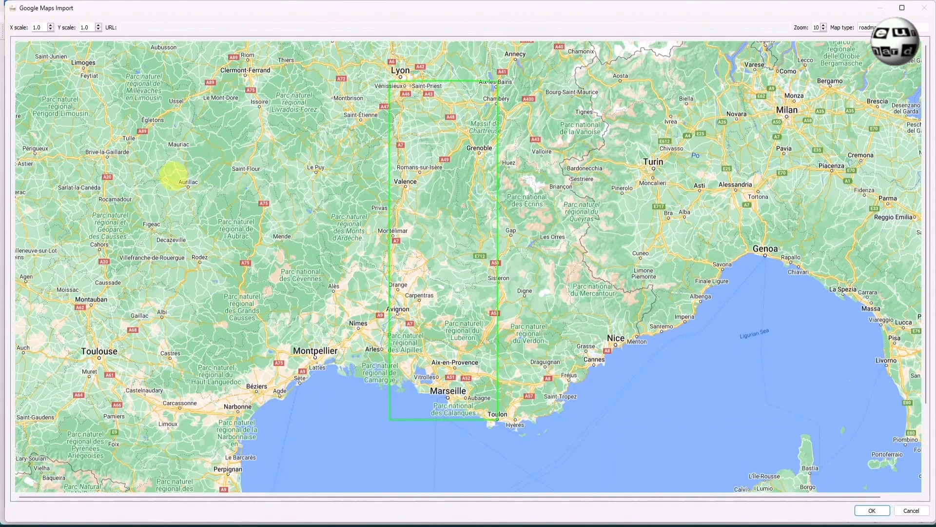
double_click(34, 28)
type("2")
left_click_drag(93, 28, 78, 27)
type("3.5")
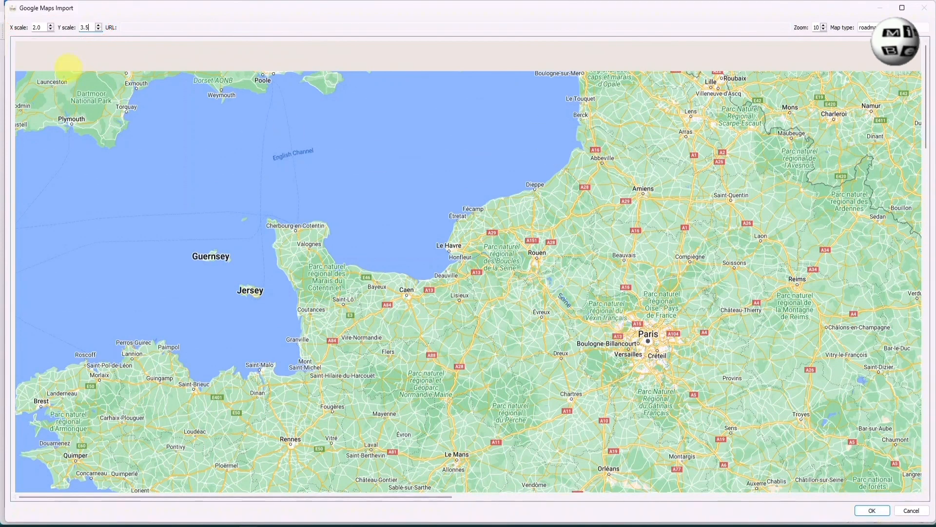
- Examine how far the enlarged map extends around the framed Lyon–Toulon route area
left_click_drag(476, 341, 347, 150)
left_click_drag(502, 275, 239, 63)
left_click_drag(408, 301, 352, 128)
mouse_move(923, 135)
left_mouse_down()
mouse_move(920, 397)
mouse_move(920, 132)
left_mouse_up()
left_click_drag(263, 496, 871, 484)
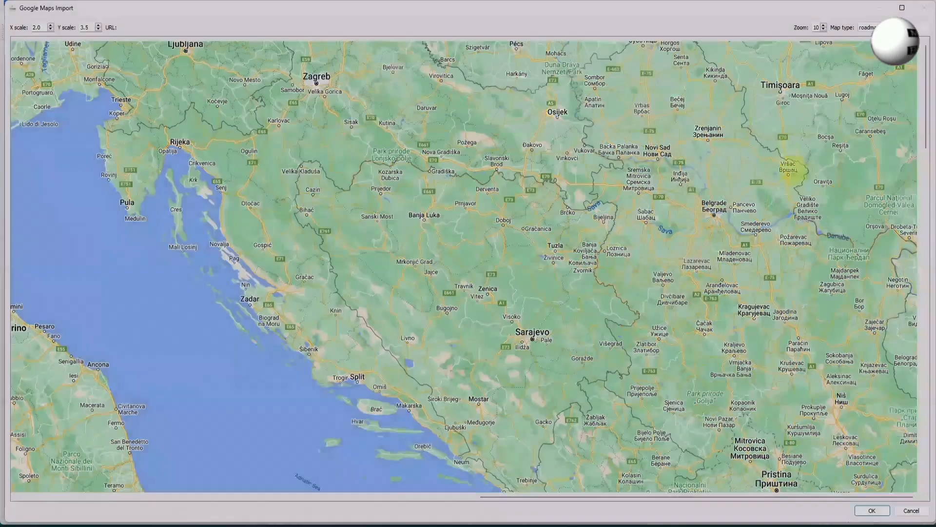
left_click_drag(510, 496, 46, 493)
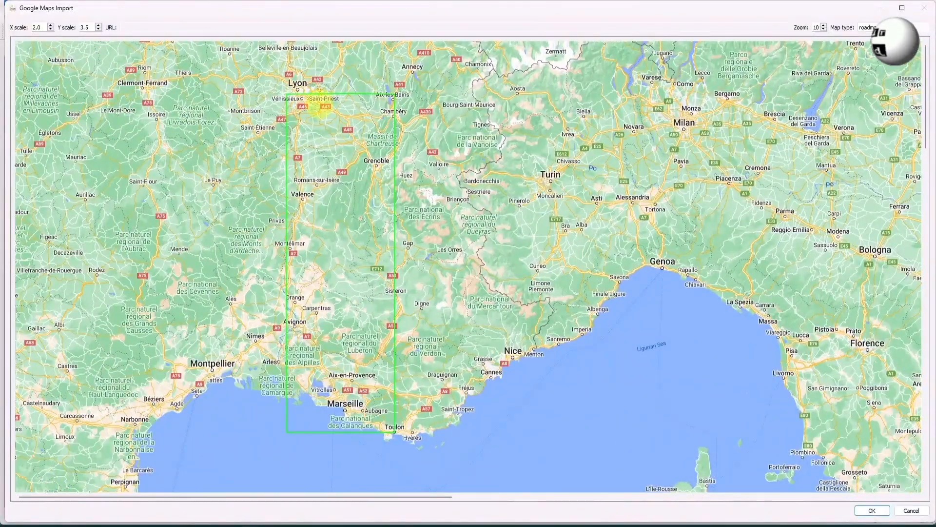
left_click_drag(926, 132, 926, 148)
scroll(220, 213, "up", 3)
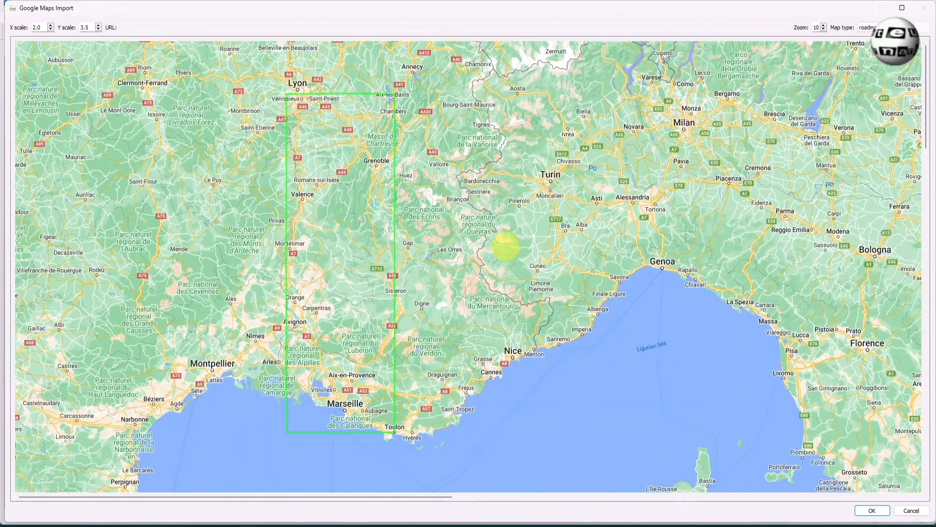
mouse_move(921, 130)
left_mouse_down()
mouse_move(922, 148)
mouse_move(921, 139)
left_mouse_up()
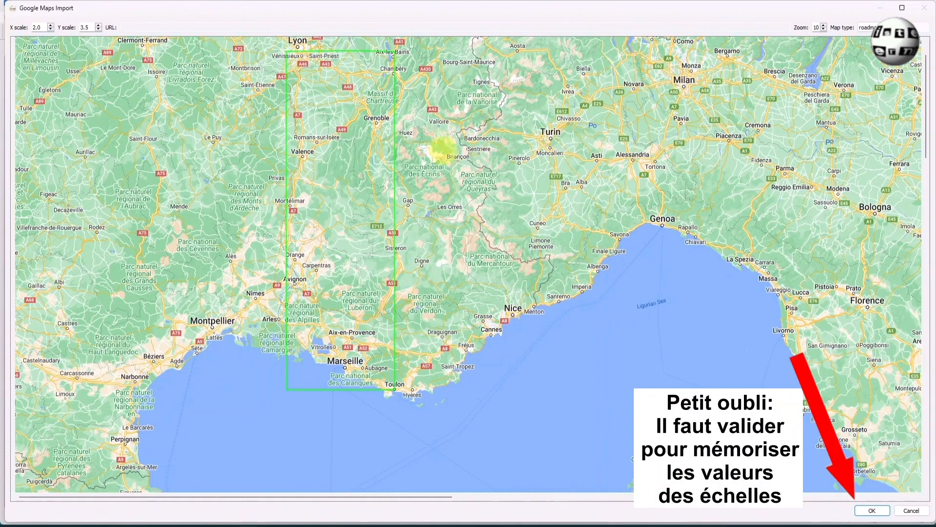
- Accept the map import and save the map image as Carte 1 in the 4-Tutos folder
left_click(872, 510)
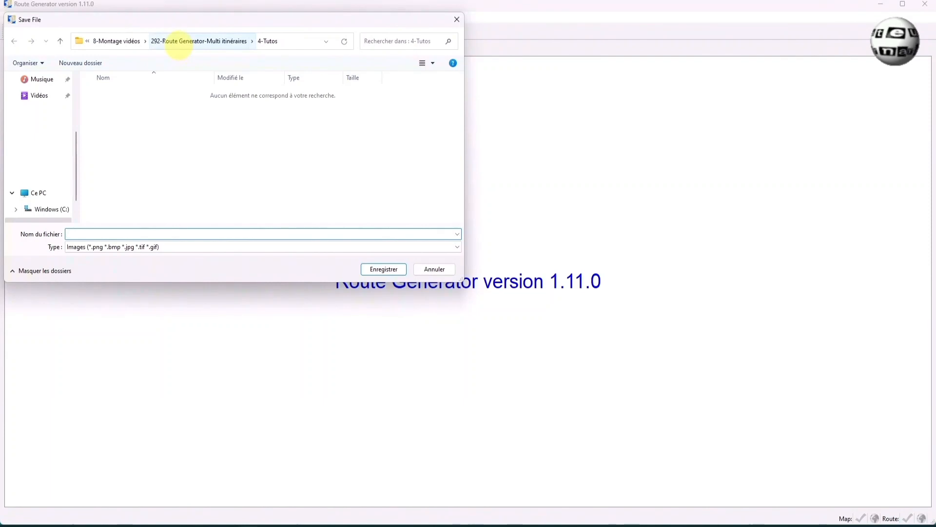
left_click(117, 232)
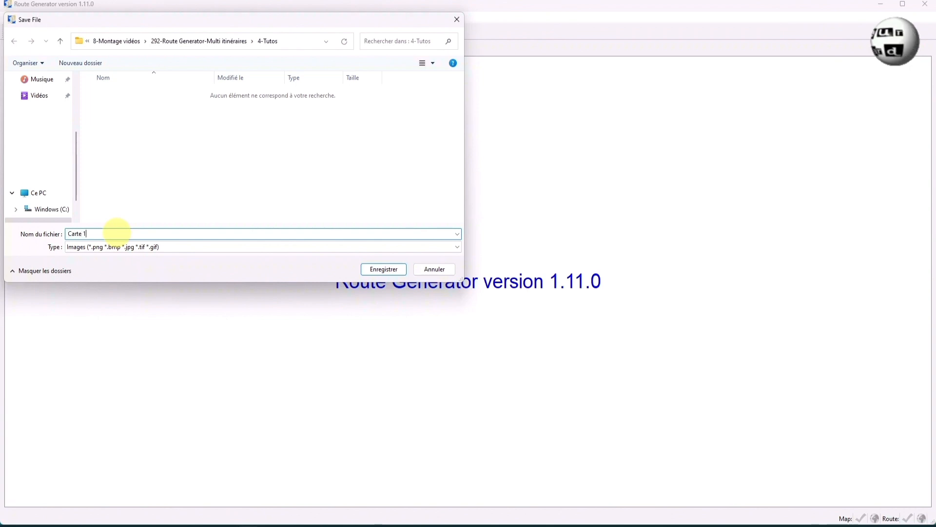
key("Return")
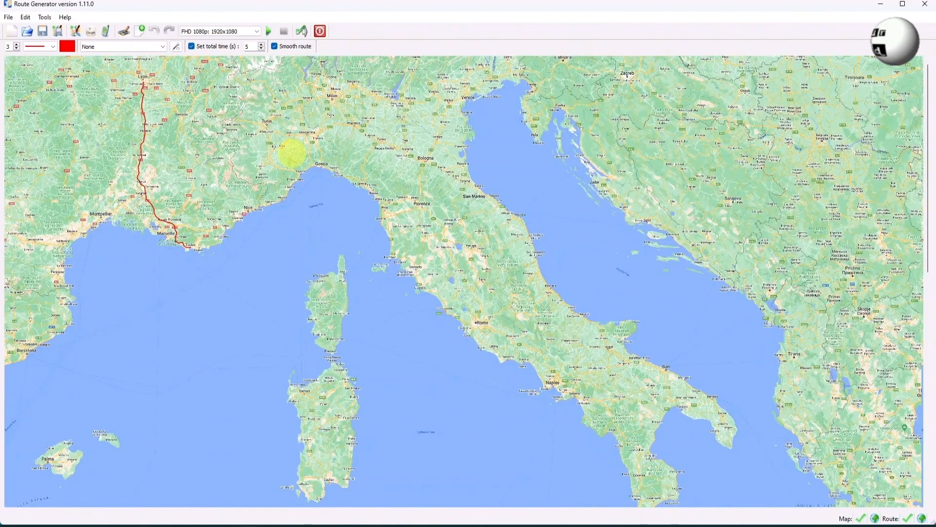
- Import Lyon-Toulon.gpx again and choose a new Google map instead of the current one
left_click(105, 31)
left_click(122, 93)
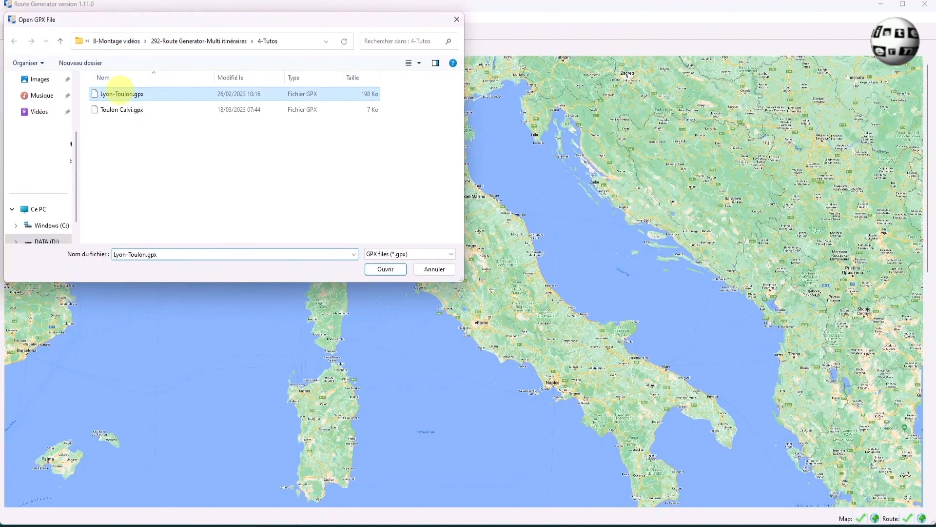
left_click(385, 269)
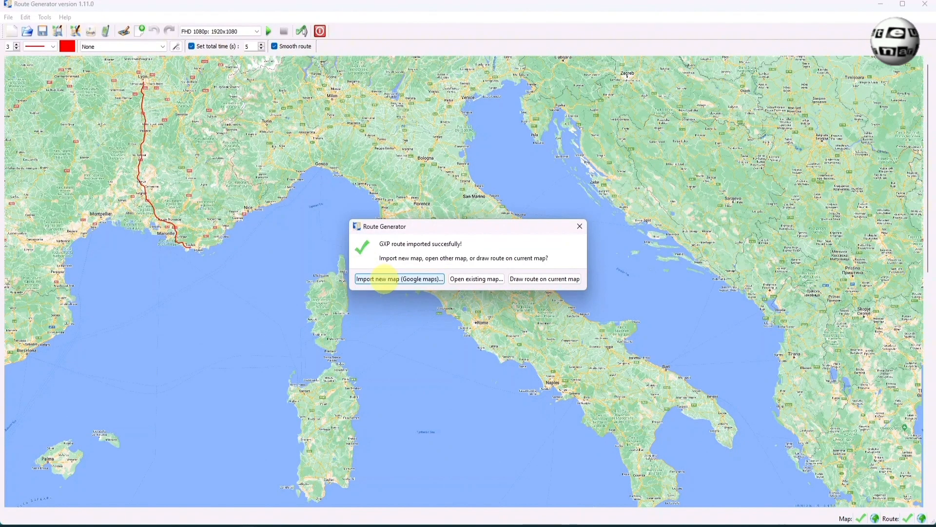
left_click(385, 279)
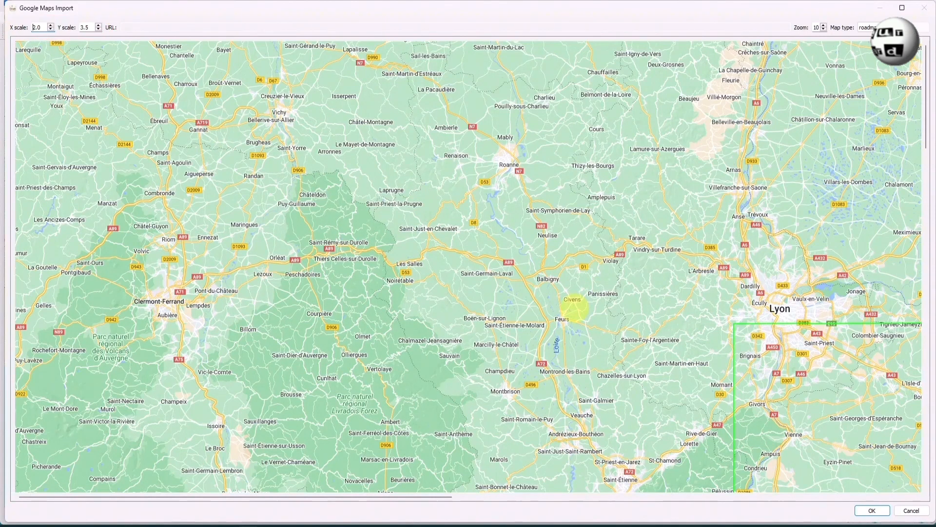
- Frame the import map so Lyon sits near its upper-left corner, and check that northern Corsica with Calvi is covered
left_click_drag(759, 344, 350, 235)
left_click_drag(427, 248, 221, 156)
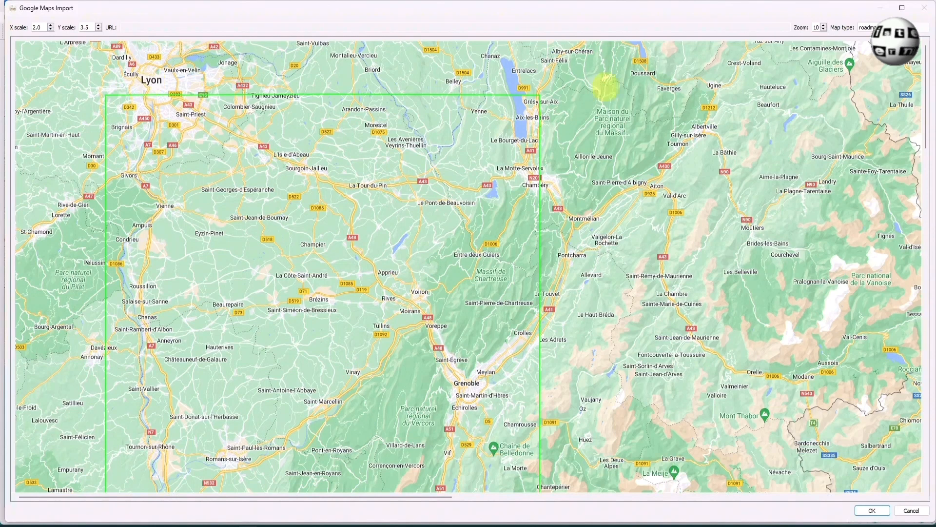
left_click_drag(925, 70, 915, 412)
left_click_drag(385, 496, 894, 484)
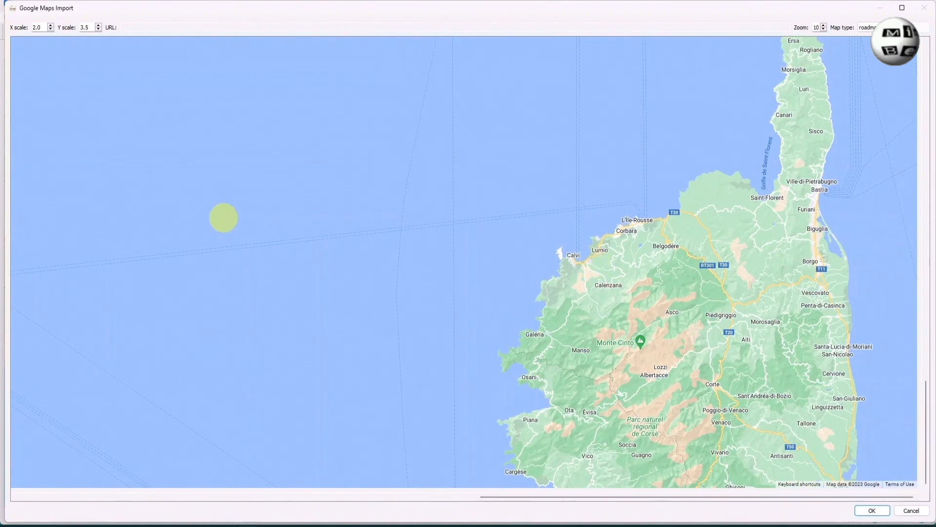
- Accept the map import and save it over the existing Carte 1.png, replacing that file
left_click(871, 510)
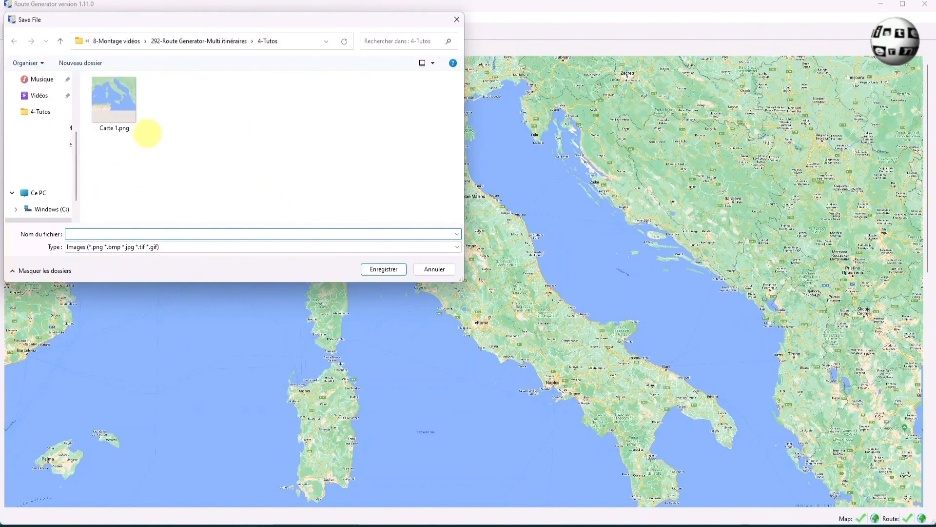
left_click(114, 98)
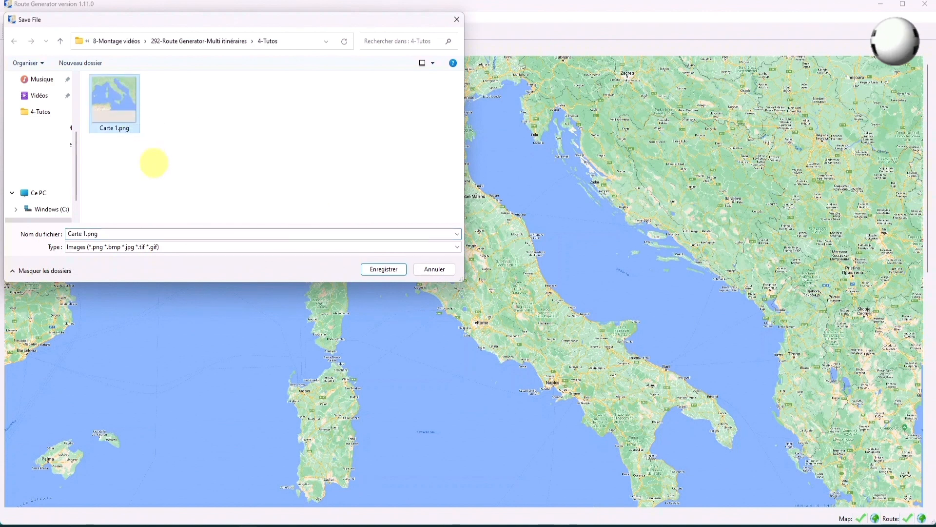
key("Return")
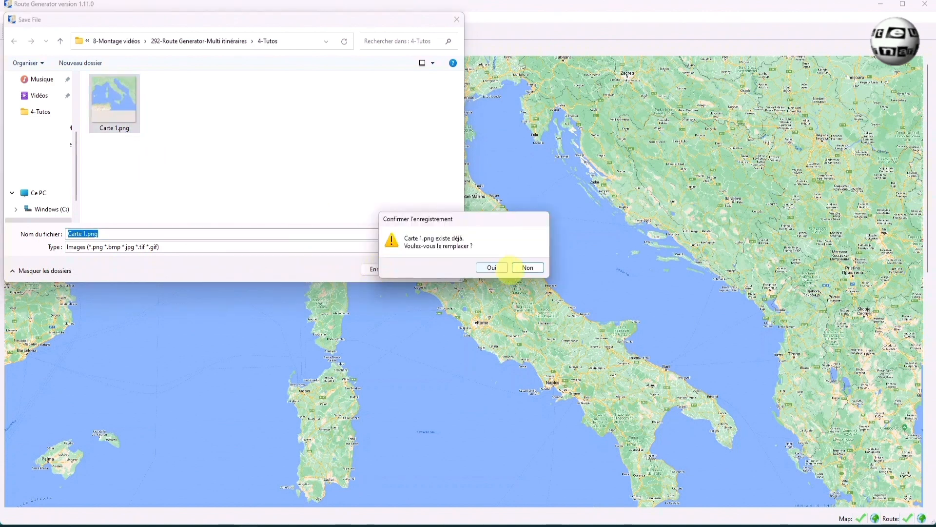
left_click(493, 267)
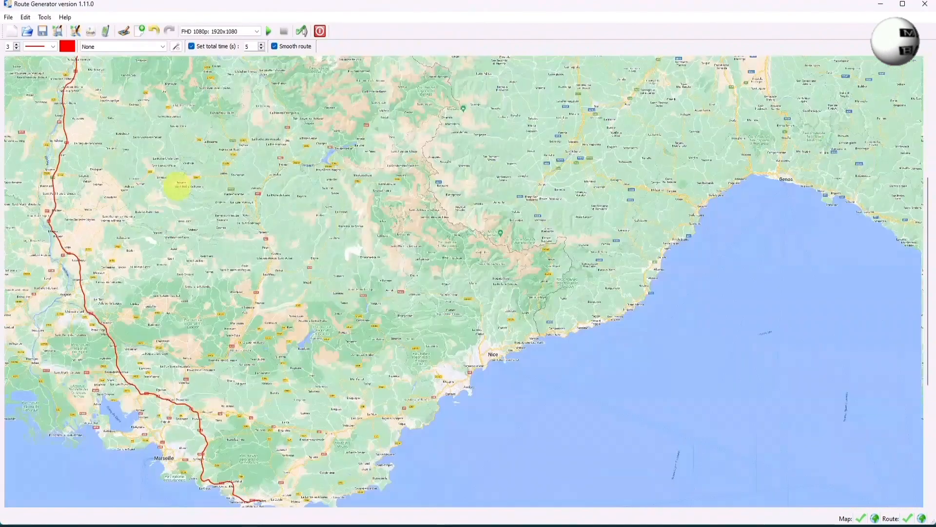
- Choose Voiture 2 as the route's vehicle and set the total time to 15 seconds
scroll(178, 182, "up", 2)
left_click_drag(929, 209, 929, 95)
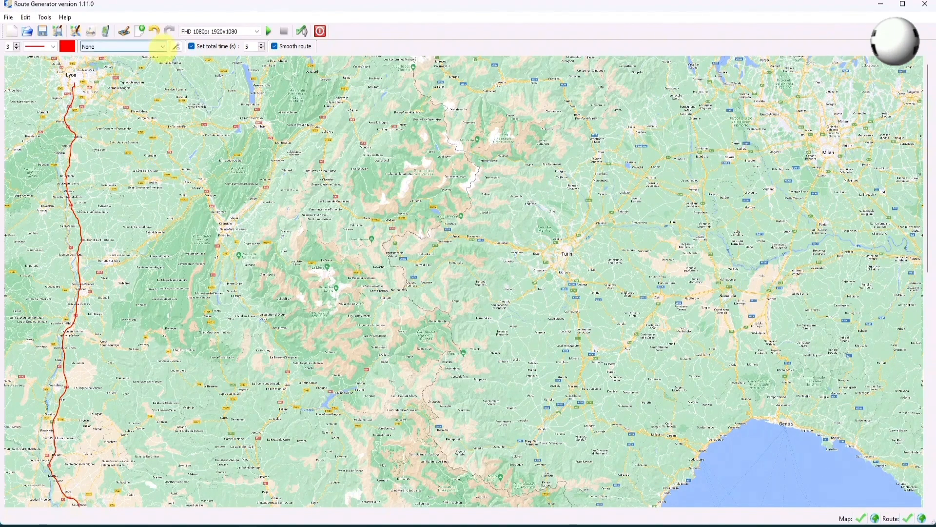
left_click(161, 47)
scroll(144, 73, "down", 3)
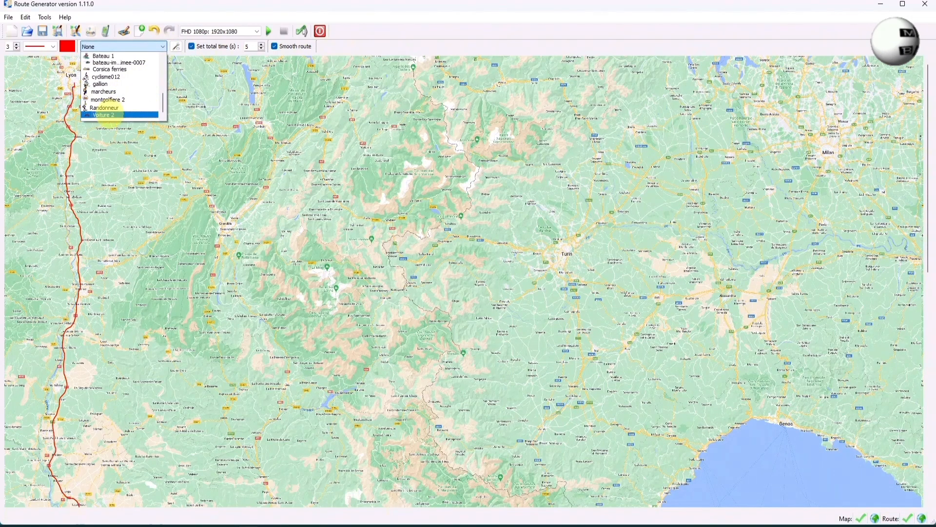
left_click(109, 116)
left_click(247, 47)
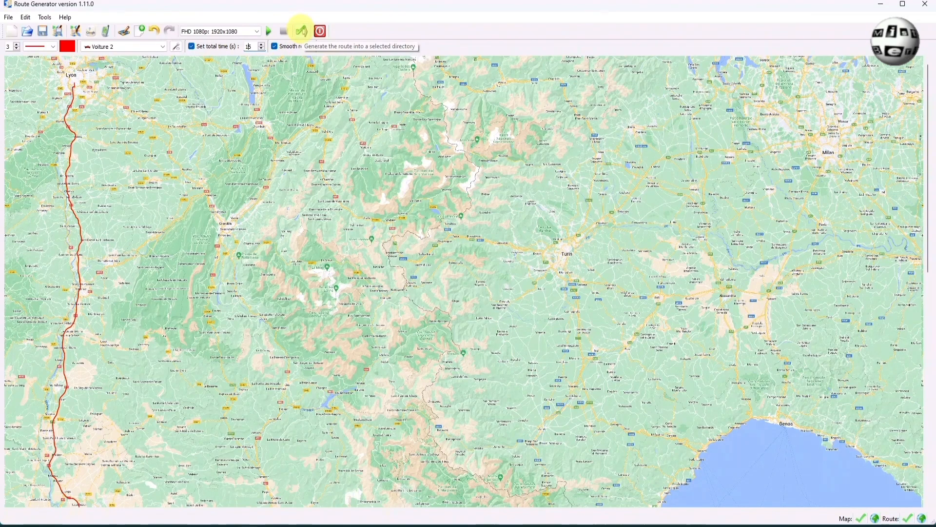
- Start generating the route movie and create a new output folder named Lyon Toulon inside 4-Tutos
left_click(302, 31)
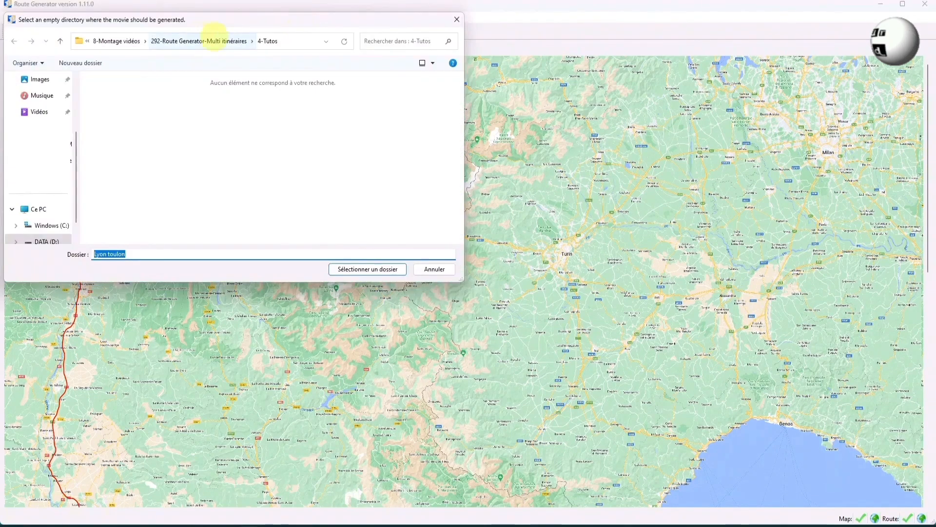
left_click(81, 62)
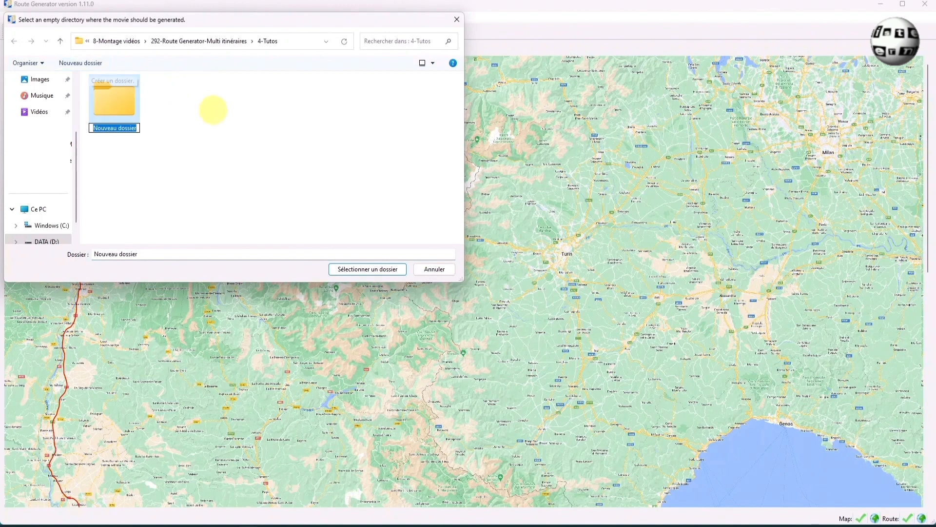
type("Lyon Toulon")
key("Return")
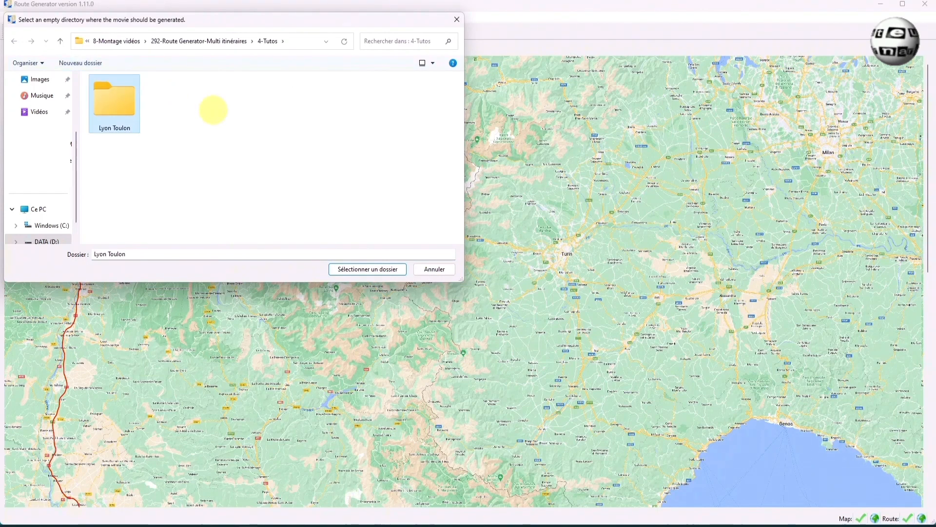
- Generate the movie into the Lyon Toulon folder and play the resulting out.mp4 from that folder
left_click(380, 268)
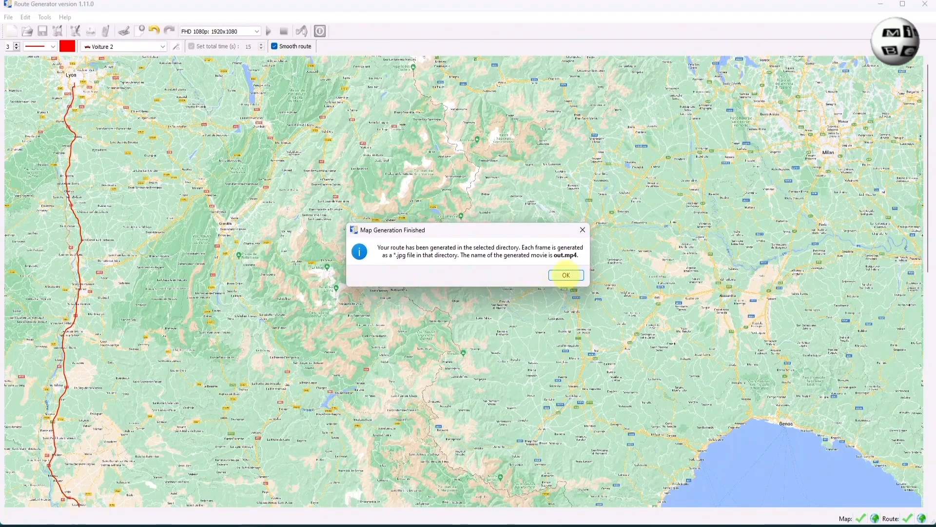
left_click(566, 275)
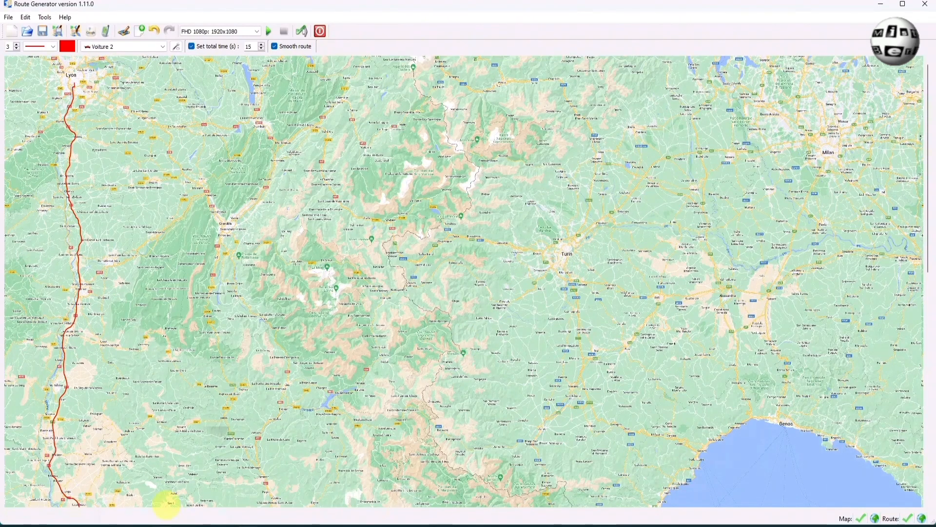
left_click(163, 519)
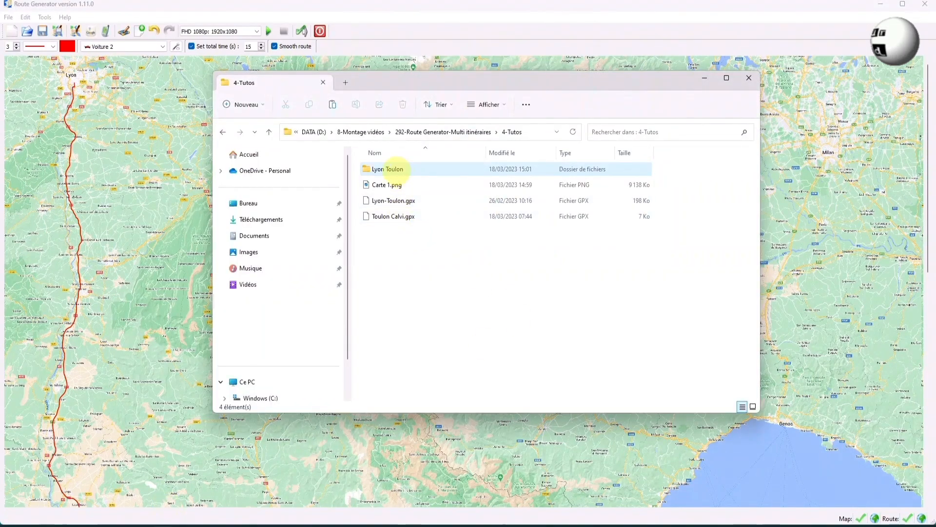
double_click(389, 168)
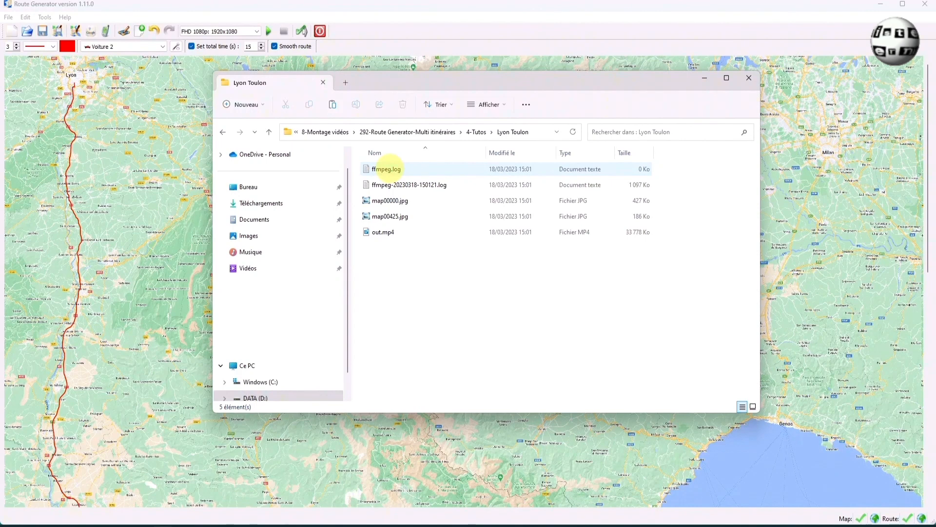
double_click(381, 232)
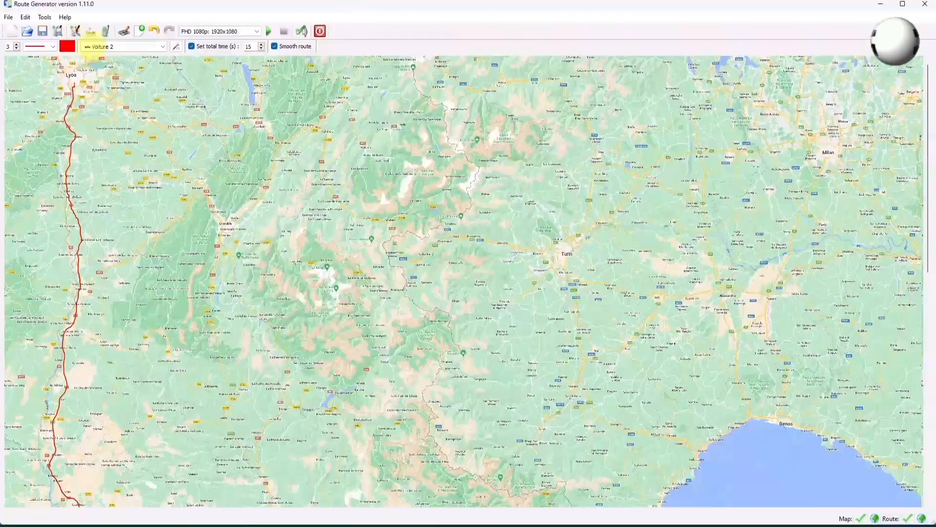
- Save the project under the name Lyon-Toulon in the 4-Tutos folder
left_click(8, 17)
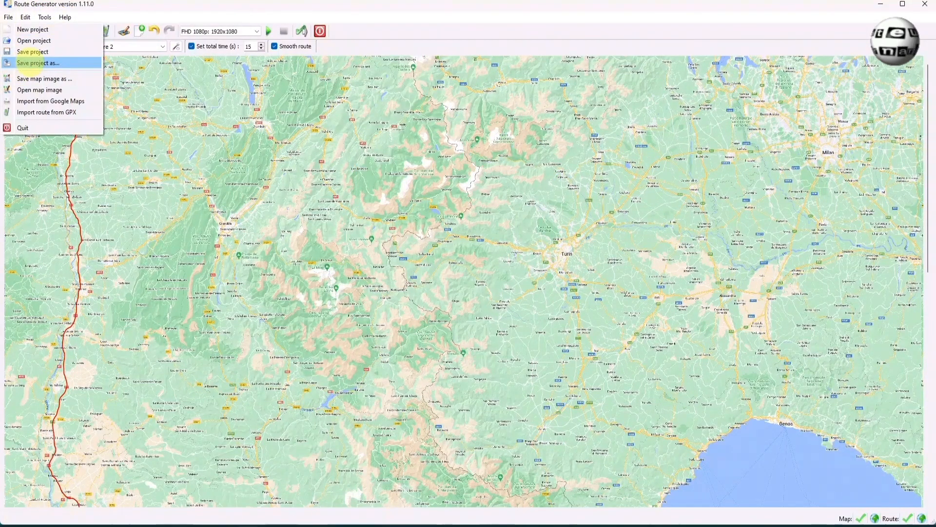
left_click(26, 63)
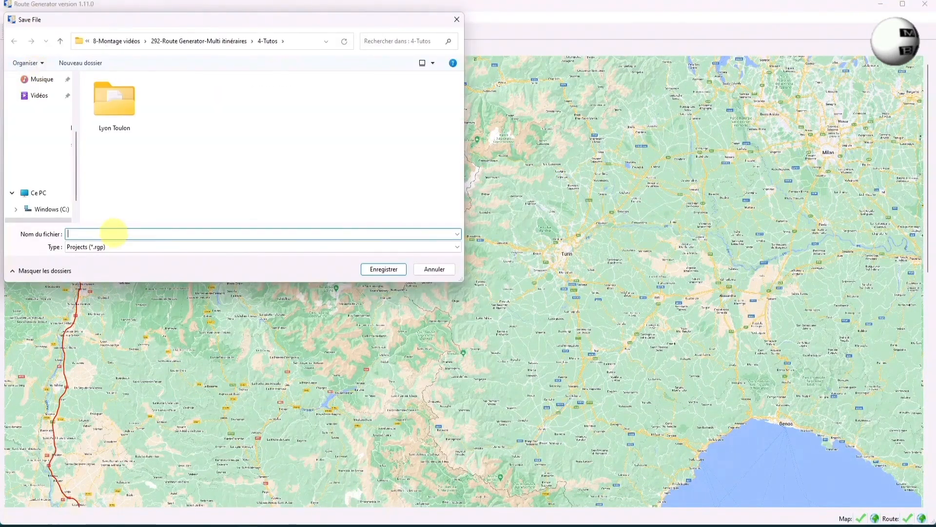
type("Lyon-Toulon")
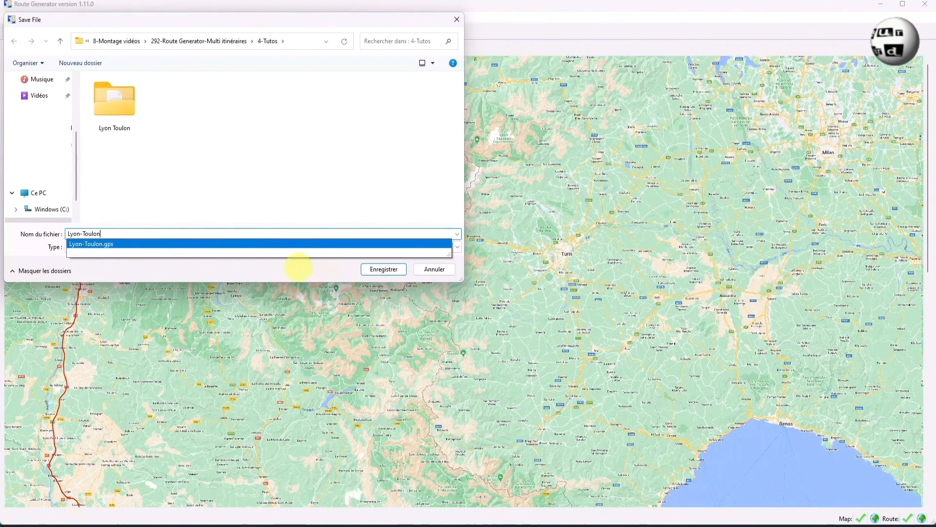
left_click(383, 269)
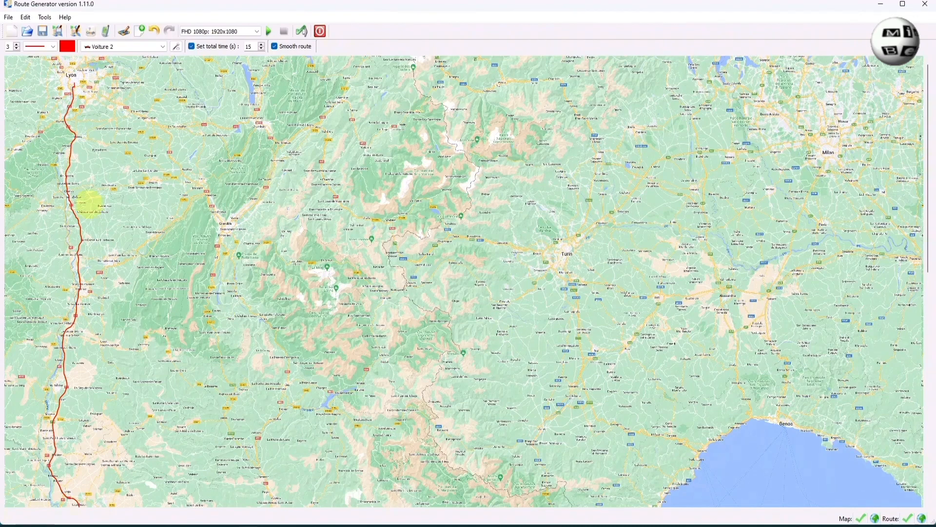
- Save the displayed map together with its red Lyon–Toulon route as an image named Carte avec route
mouse_move(922, 149)
left_mouse_down()
mouse_move(926, 403)
mouse_move(917, 151)
left_mouse_up()
left_click_drag(928, 85, 917, 261)
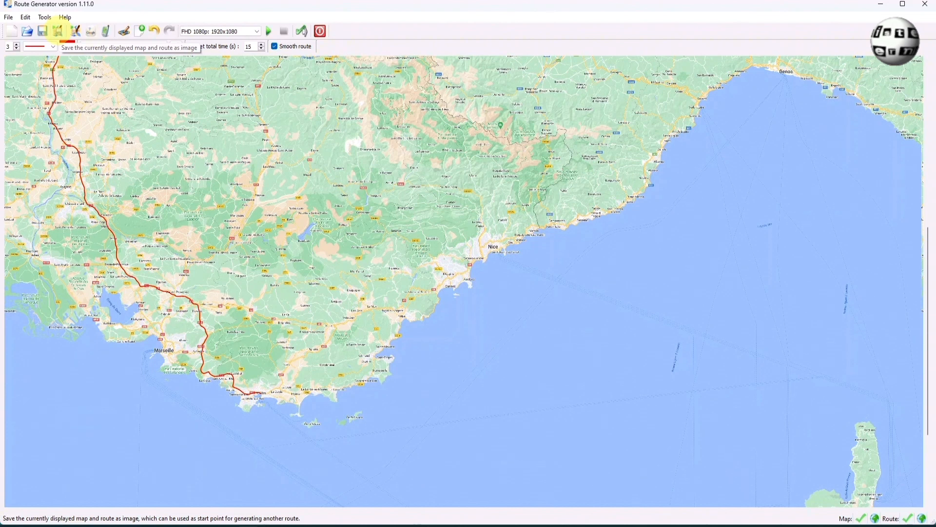
left_click(59, 31)
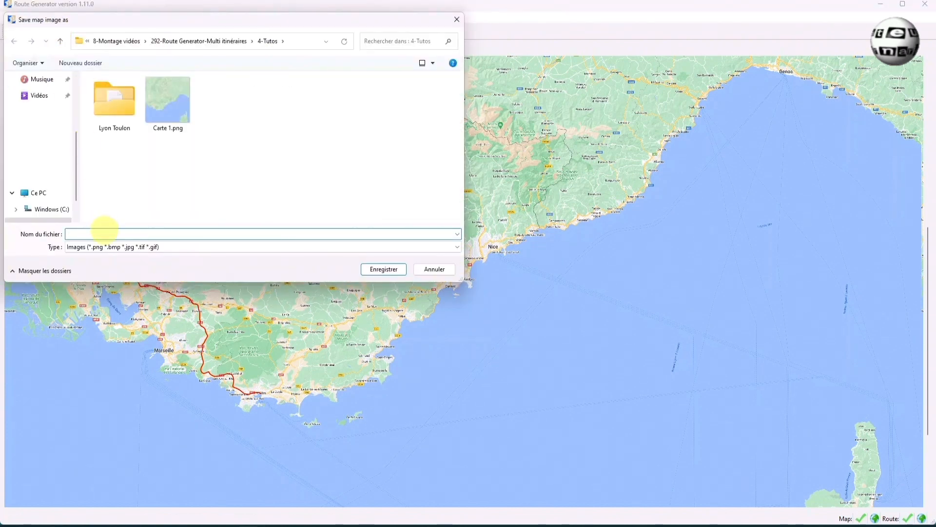
type("Carte avec route")
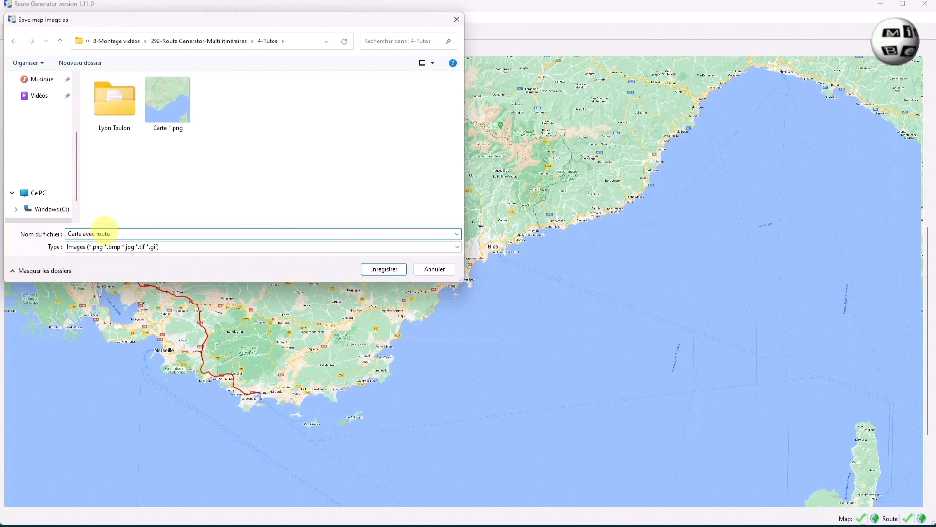
left_click(385, 269)
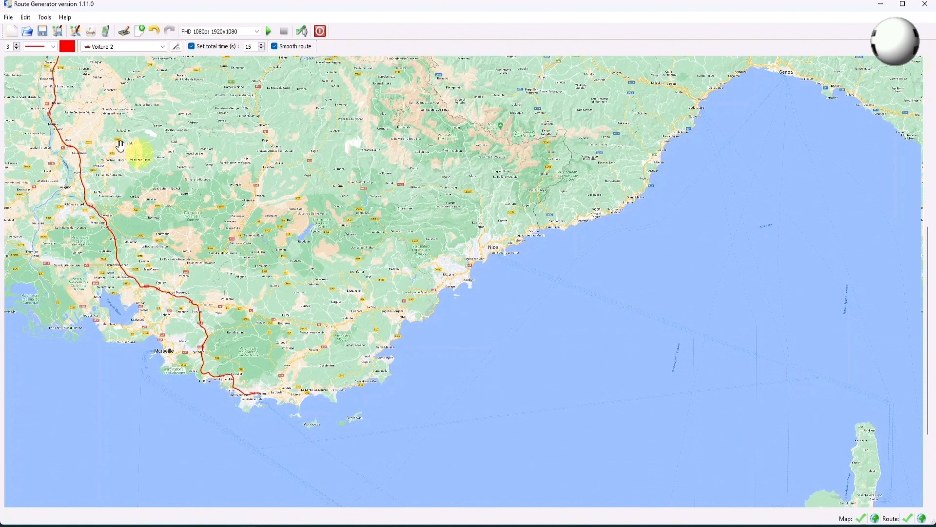
- Start a new project and import the route from Toulon Calvi.gpx
left_click(13, 32)
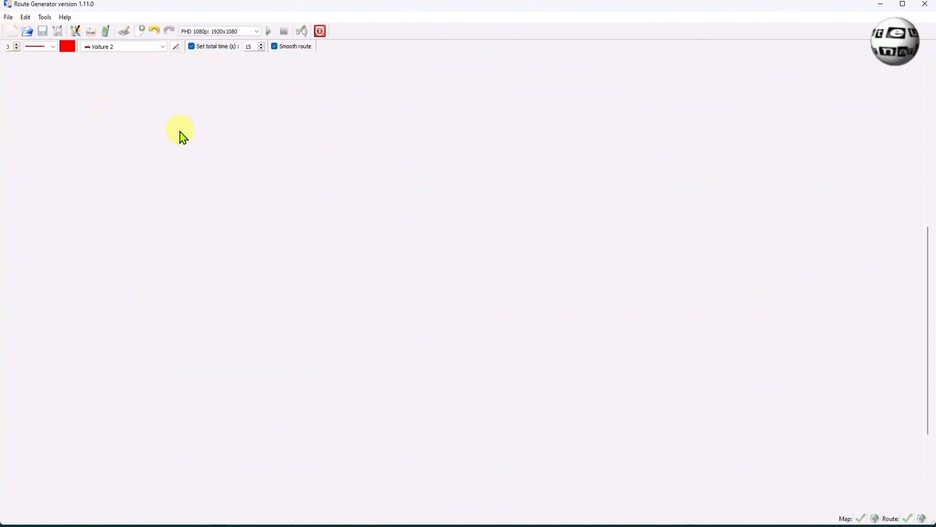
left_click(107, 33)
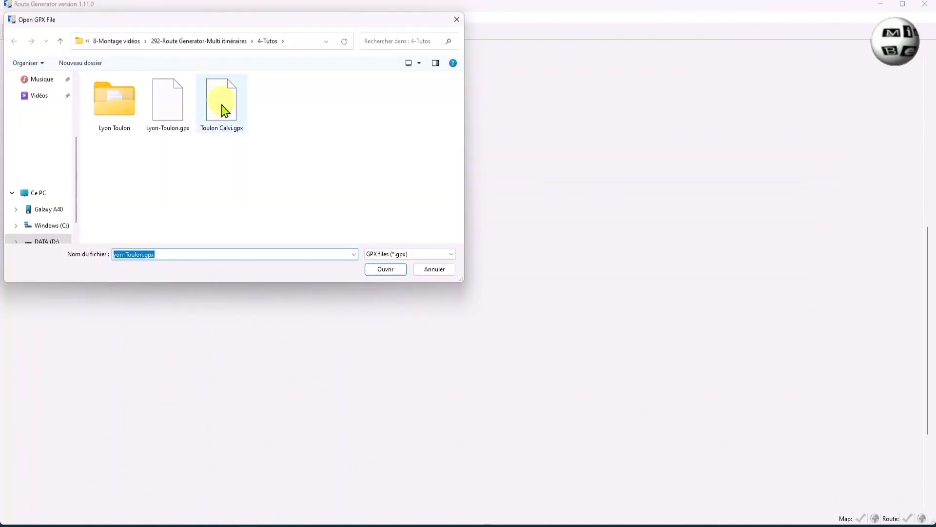
left_click(215, 104)
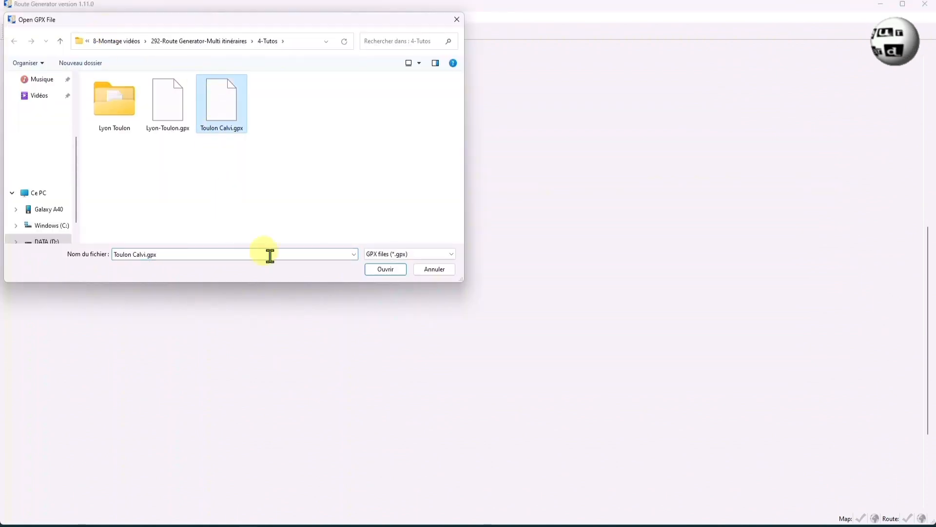
left_click(386, 271)
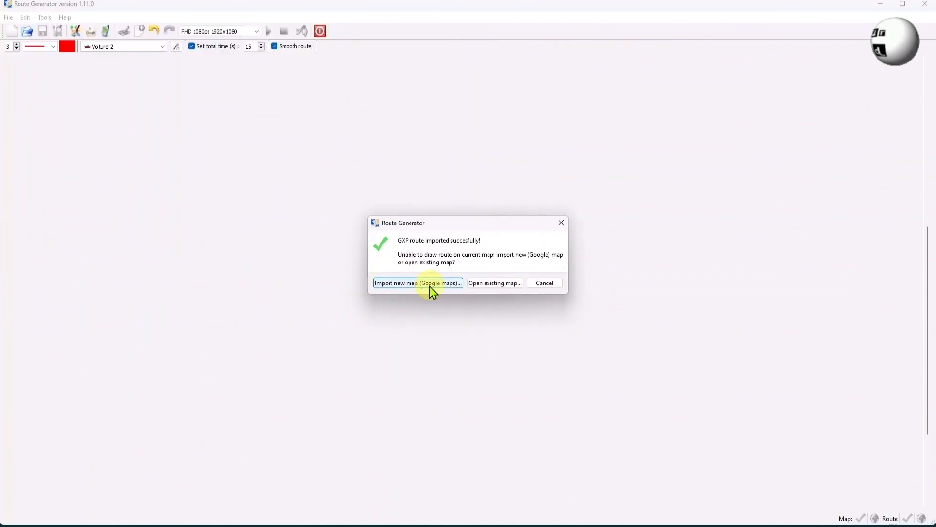
- Use the existing map image Carte avec route as the background for the imported Toulon–Calvi route
left_click(504, 284)
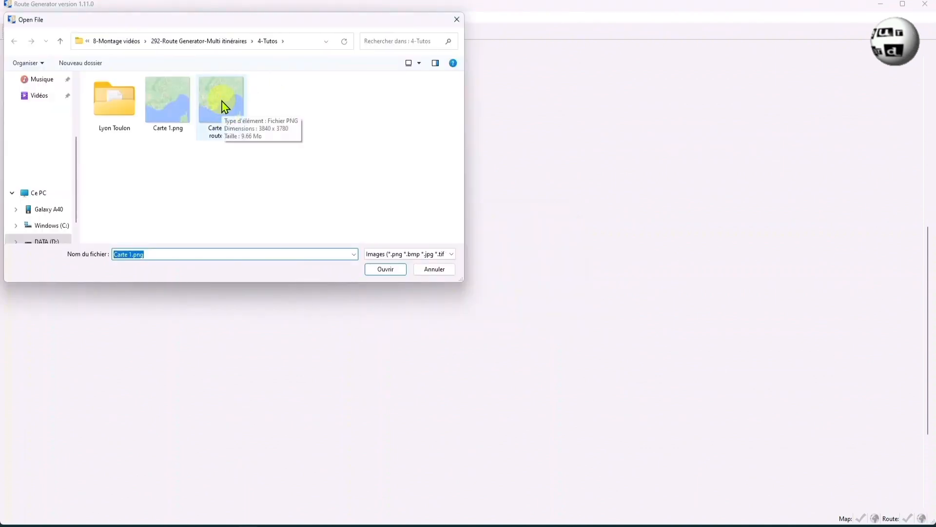
left_click(224, 106)
left_click(397, 269)
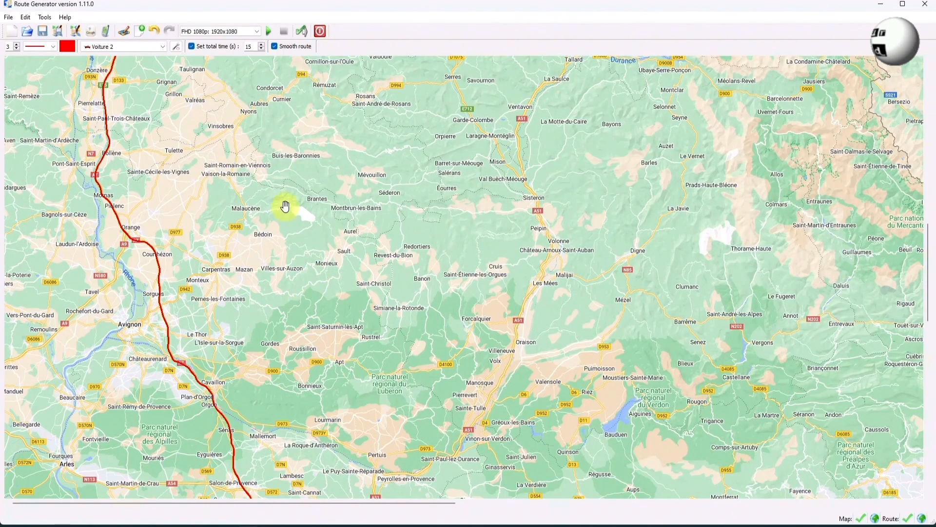
- Change the colour of the Toulon–Calvi route line to blue
left_click_drag(928, 247, 930, 371)
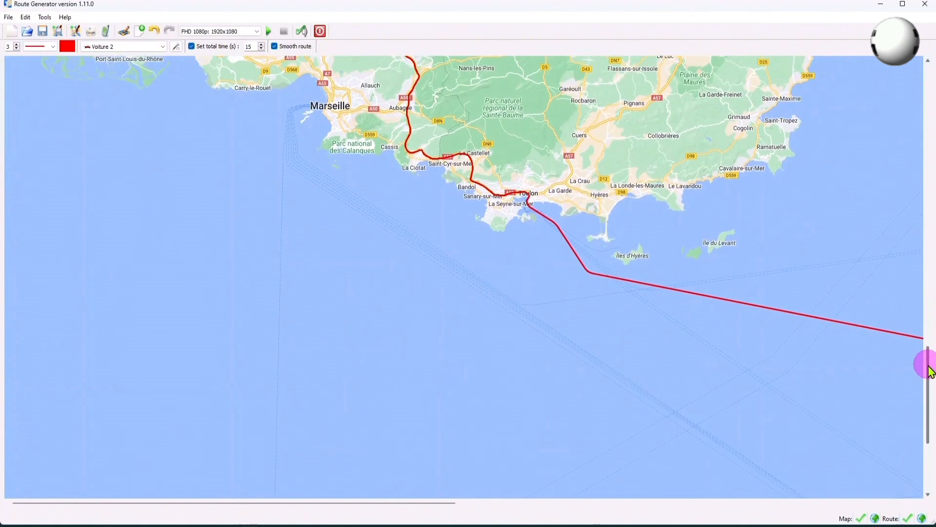
left_click_drag(326, 504, 476, 504)
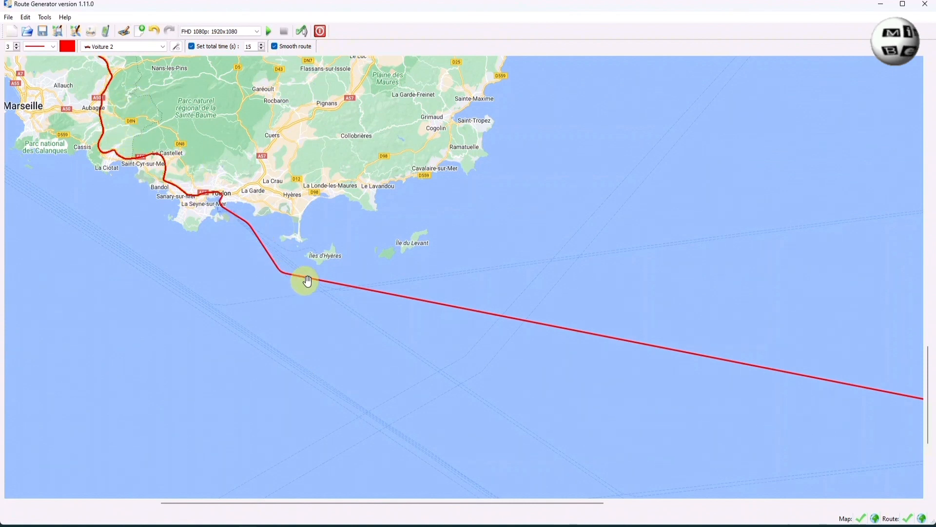
left_click(68, 46)
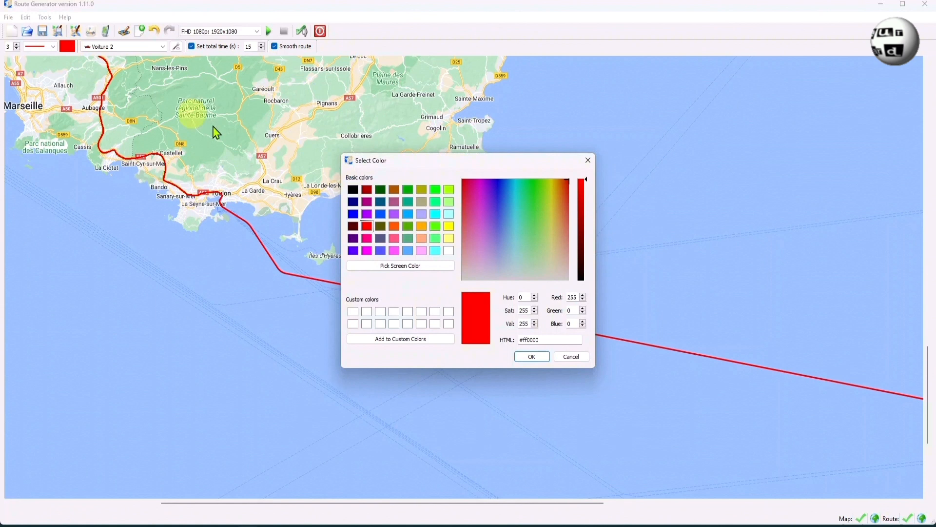
left_click(352, 213)
left_click(540, 358)
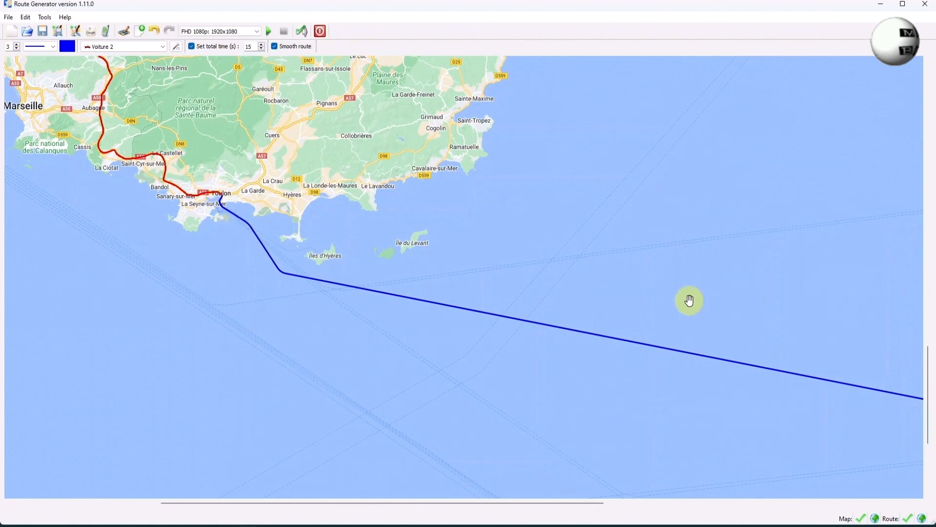
- Choose the gallion ship as the vehicle for the Toulon–Calvi route in the vehicle settings
left_click_drag(412, 502, 239, 108)
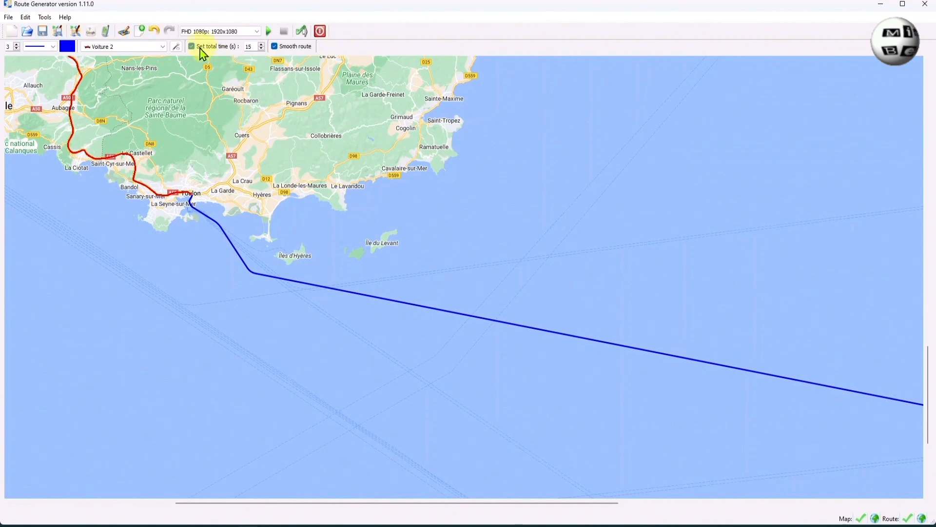
left_click(164, 47)
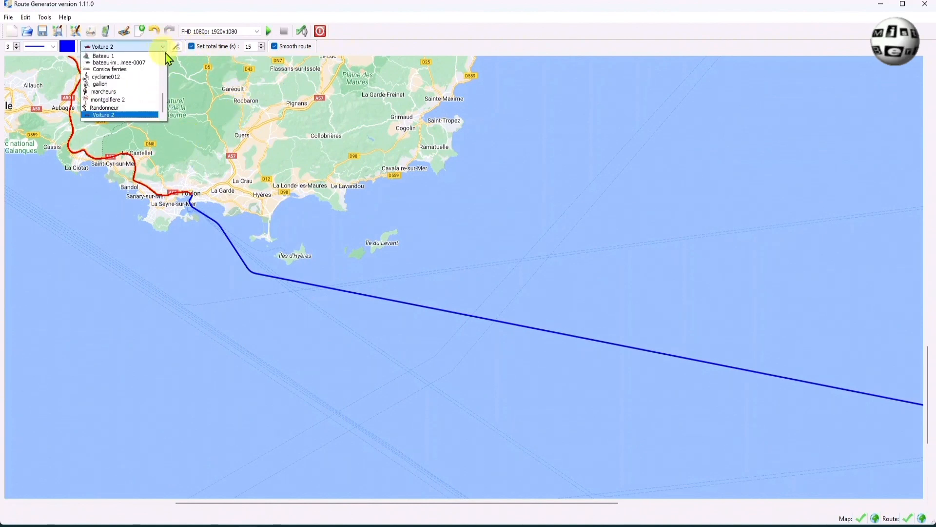
left_click(177, 47)
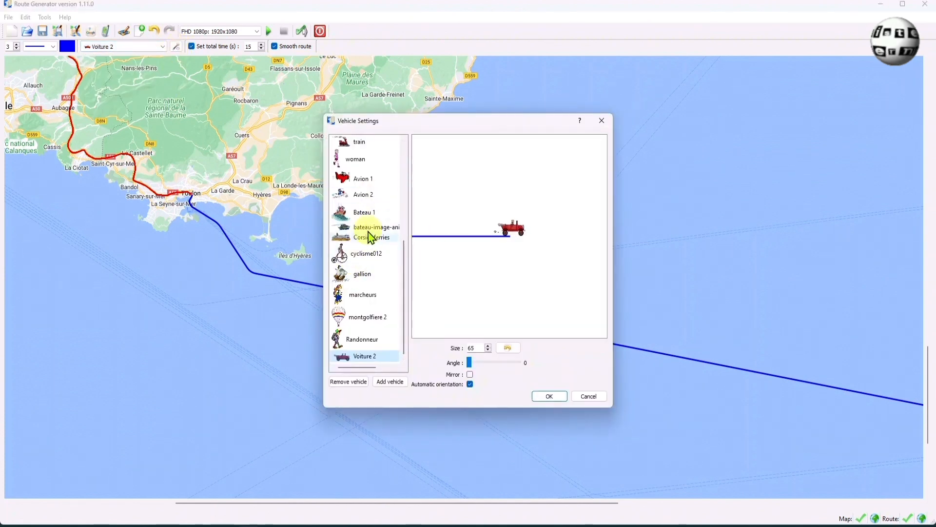
left_click(343, 282)
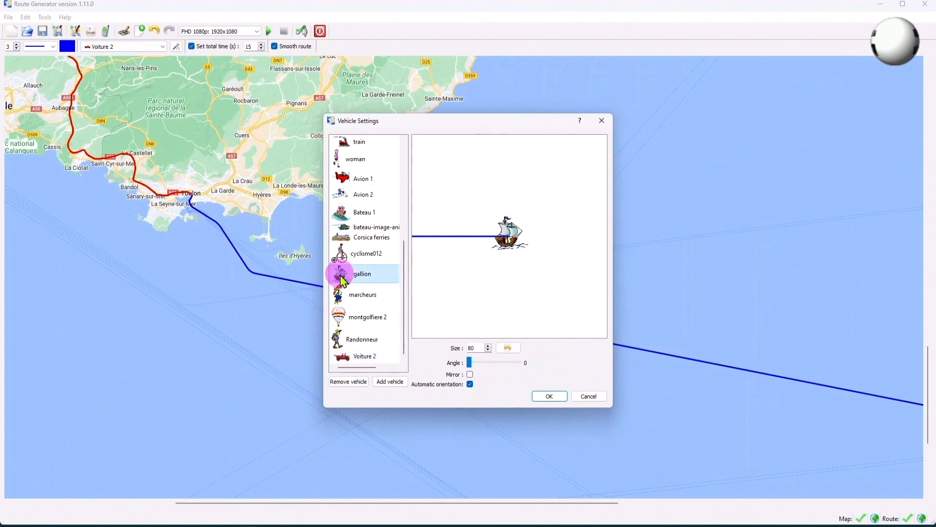
left_click(553, 394)
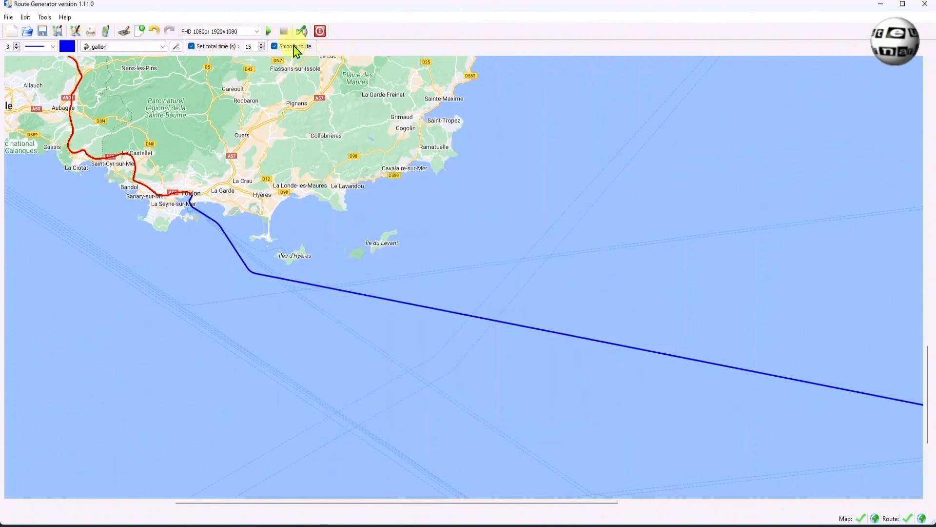
- Generate the route movie into a new folder named Toulon-Calvi inside 4-Tutos
left_click(301, 31)
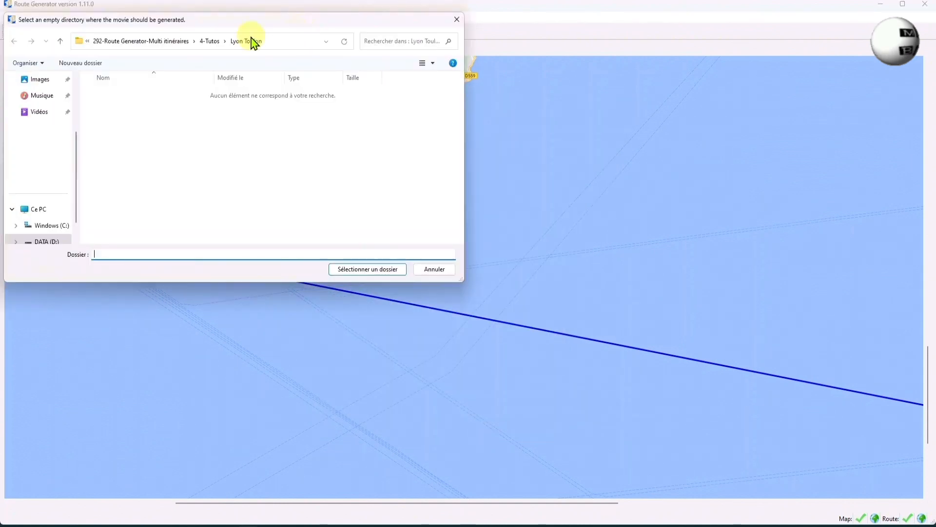
left_click(212, 43)
left_click(100, 64)
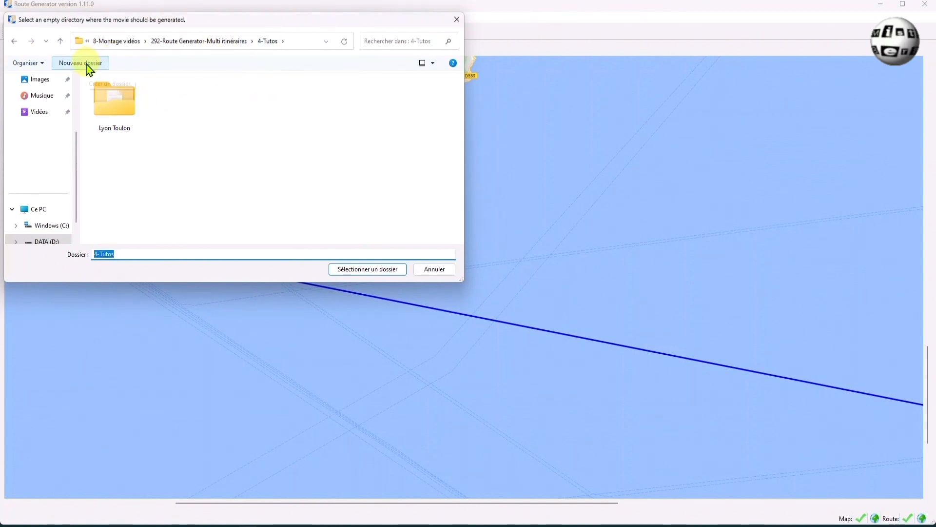
type("Toulon-Calvi")
left_click(283, 128)
left_click(162, 128)
left_click(363, 268)
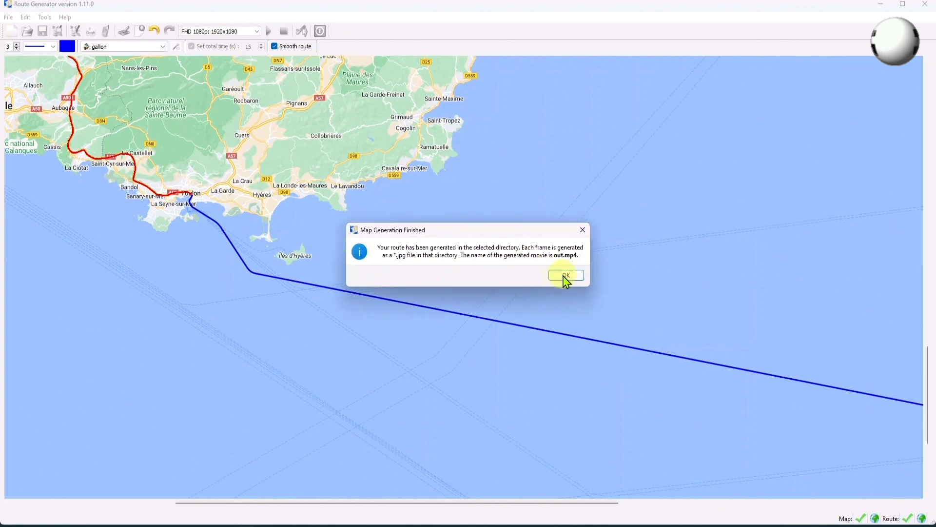
left_click(566, 276)
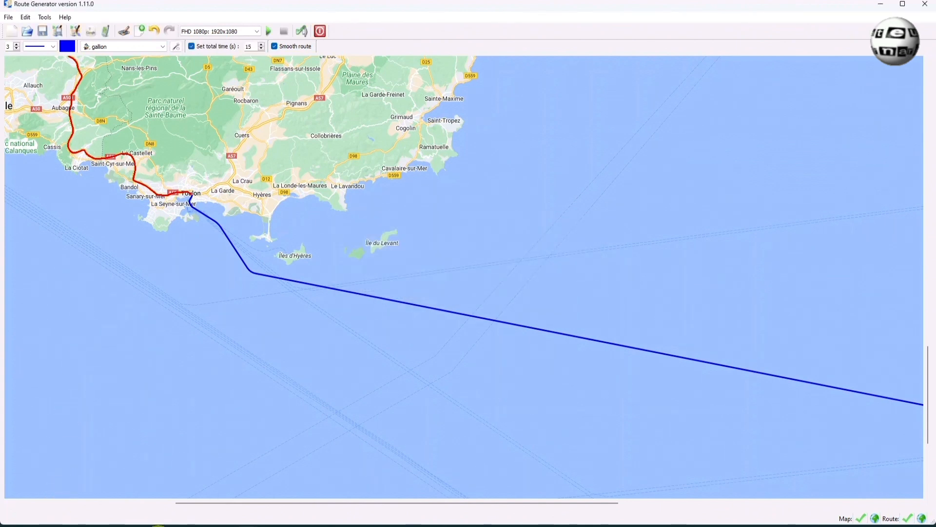
- Open the Toulon-Calvi folder in the file explorer and play the generated movie
left_click(157, 524)
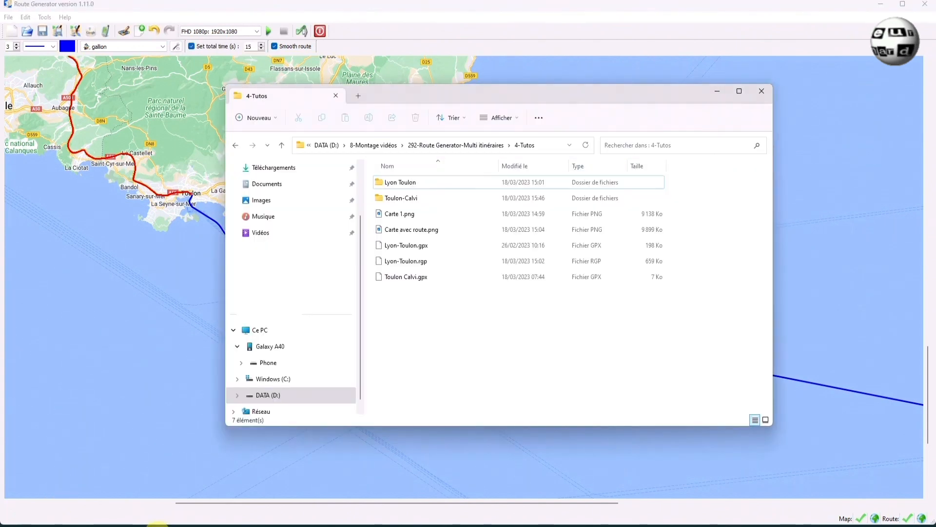
left_click(391, 200)
double_click(396, 245)
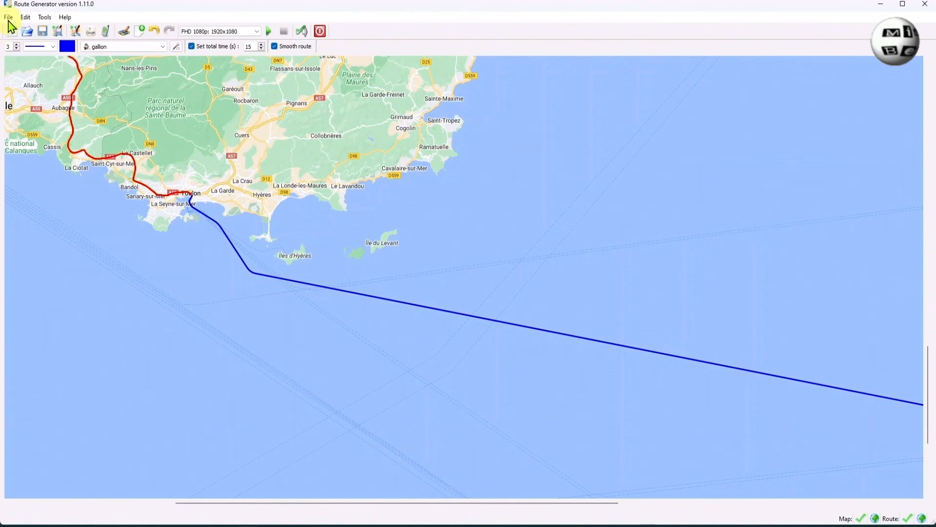
- Save the route project as Toulon-Calvi in the 4-Tutos folder
left_click(8, 18)
left_click(24, 64)
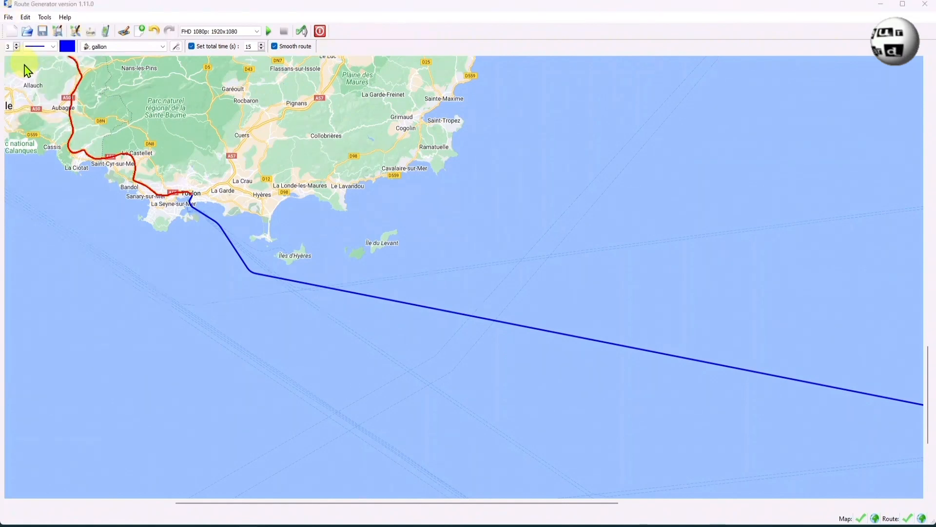
type("T")
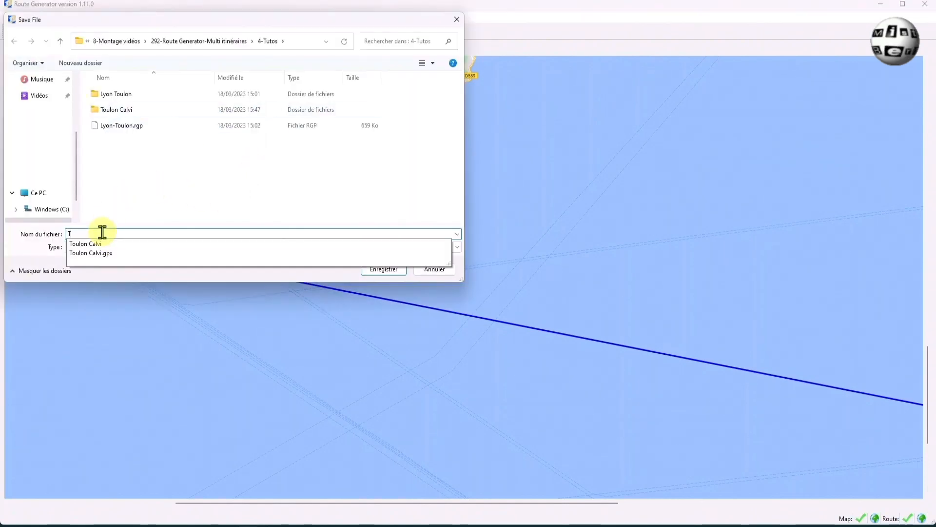
type("oulon-Calvi")
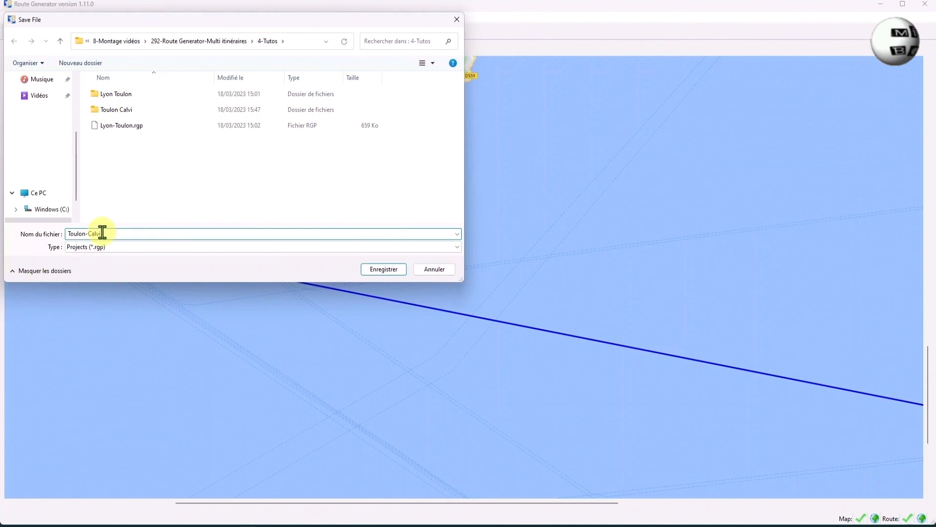
key("Return")
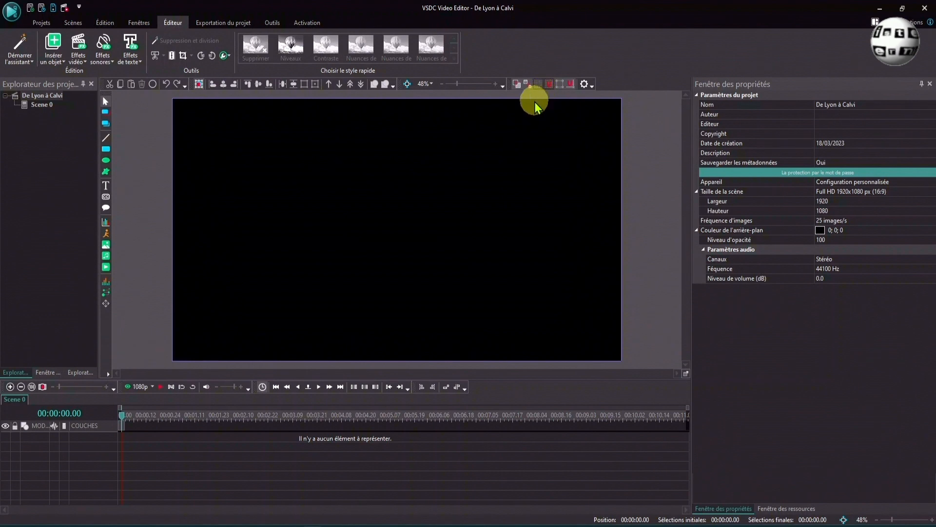
- Switch to VSDC Video Editor and add out.mp4 from the Lyon Toulon folder to the scene at the cursor position on an added layer
left_click(105, 268)
double_click(305, 151)
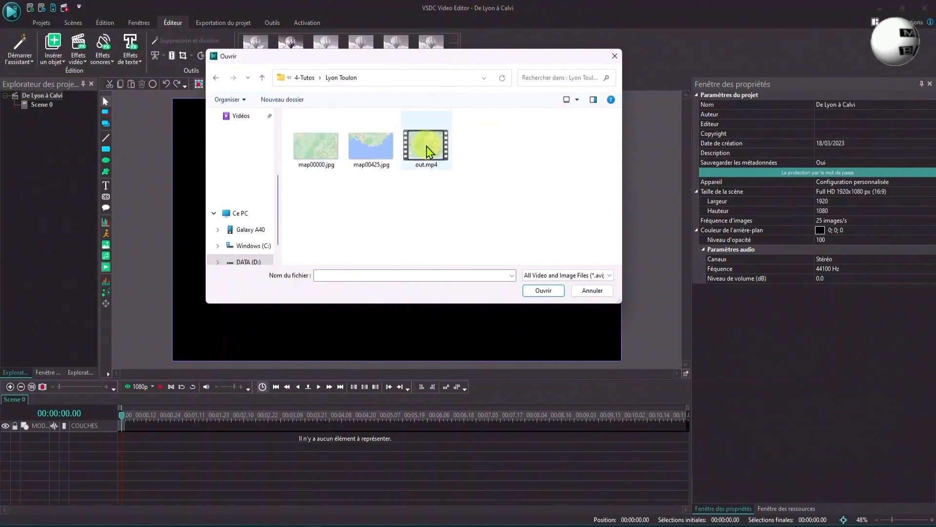
left_click(427, 152)
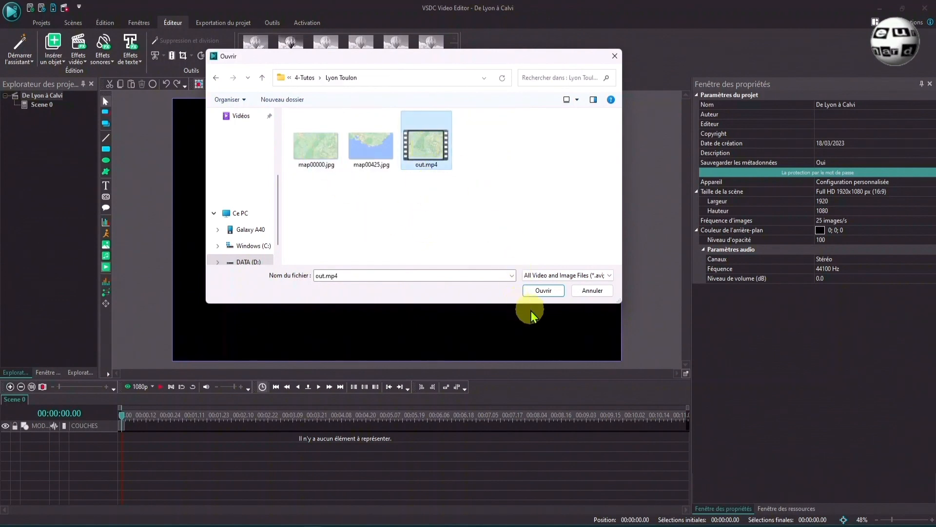
left_click(541, 291)
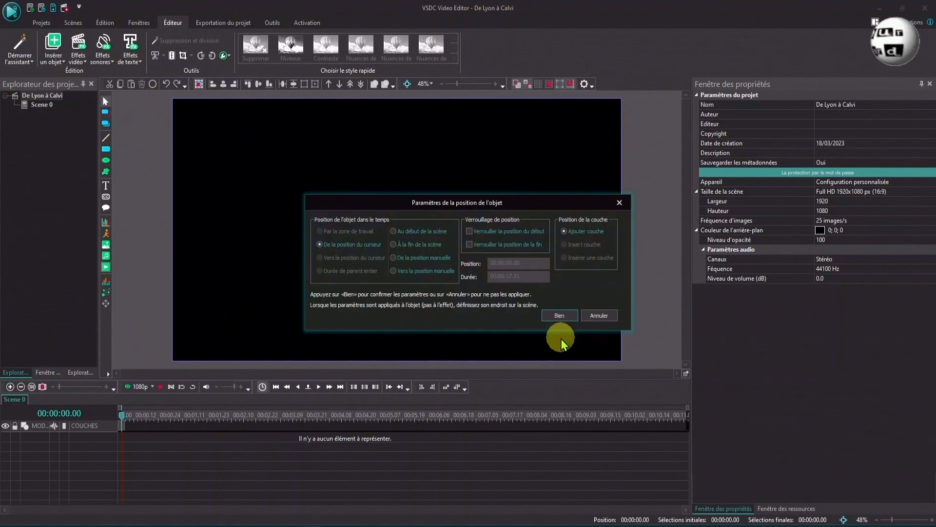
left_click(558, 317)
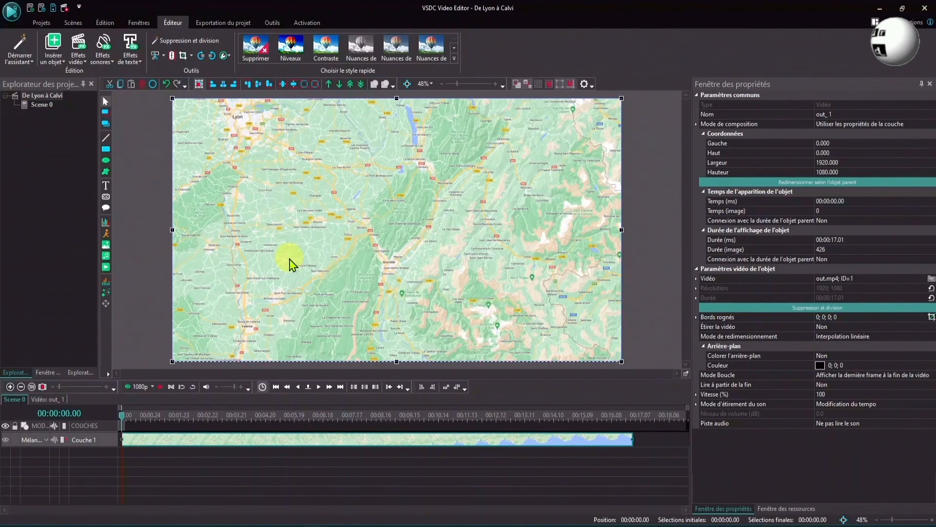
- Add out.mp4 from the Toulon Calvi folder behind the Lyon–Toulon clip, using the "Insérer une couche" layer option
left_click(105, 271)
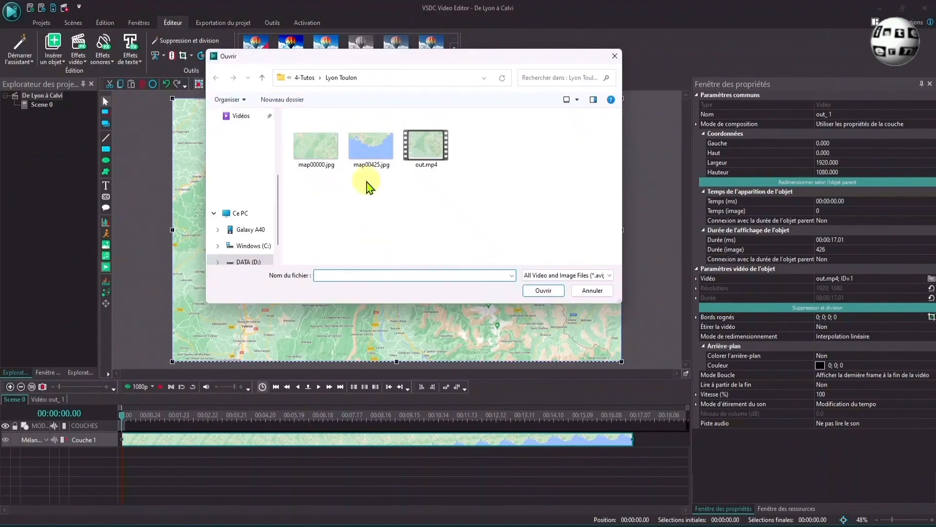
left_click(304, 78)
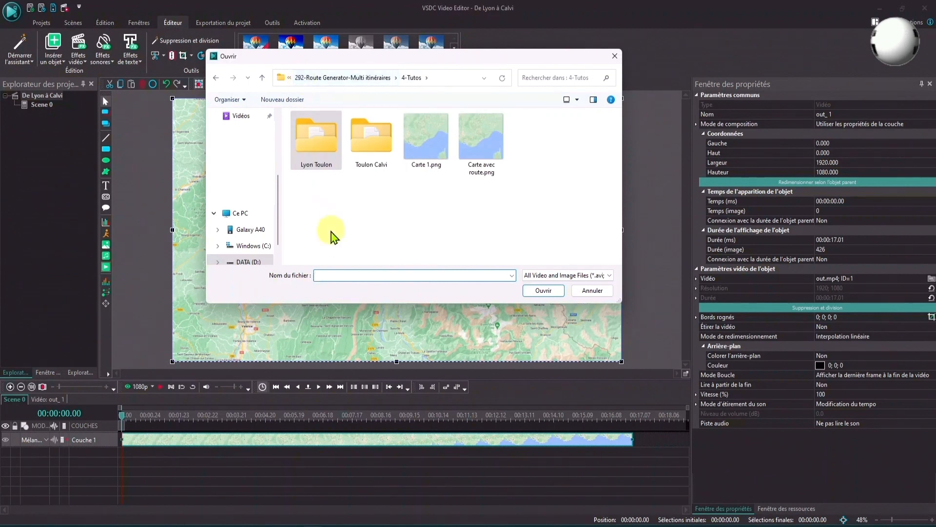
double_click(372, 139)
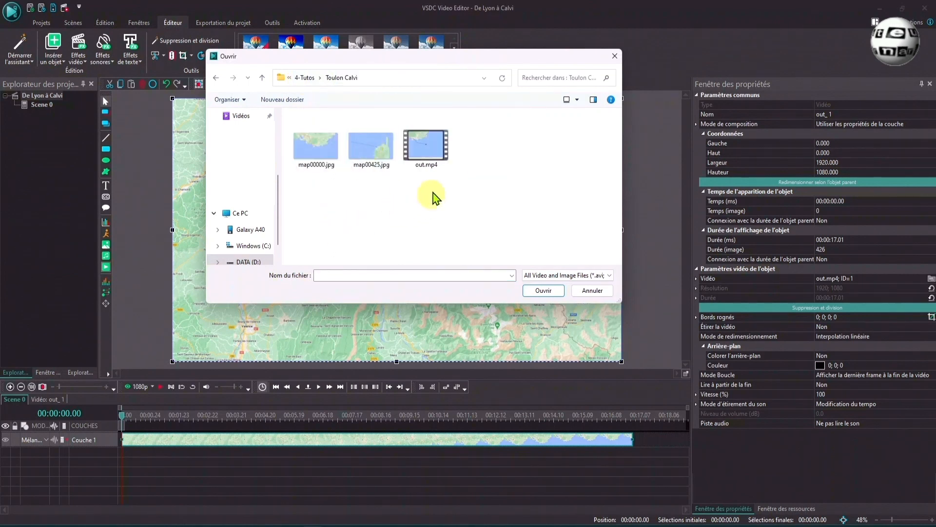
left_click(425, 145)
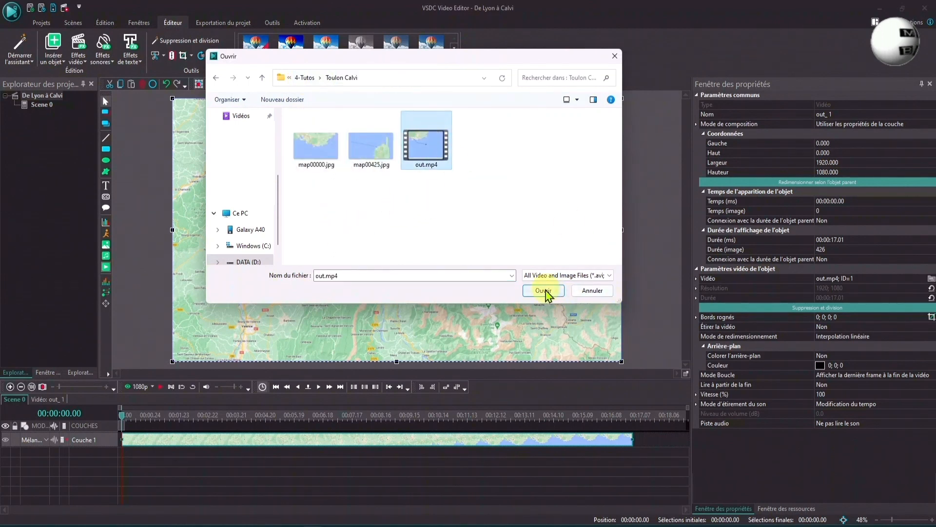
left_click(545, 290)
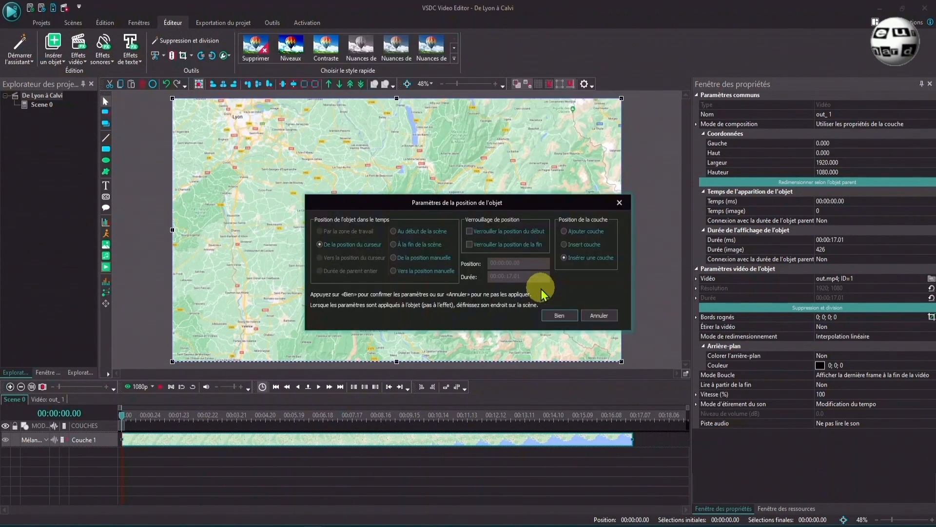
left_click(599, 257)
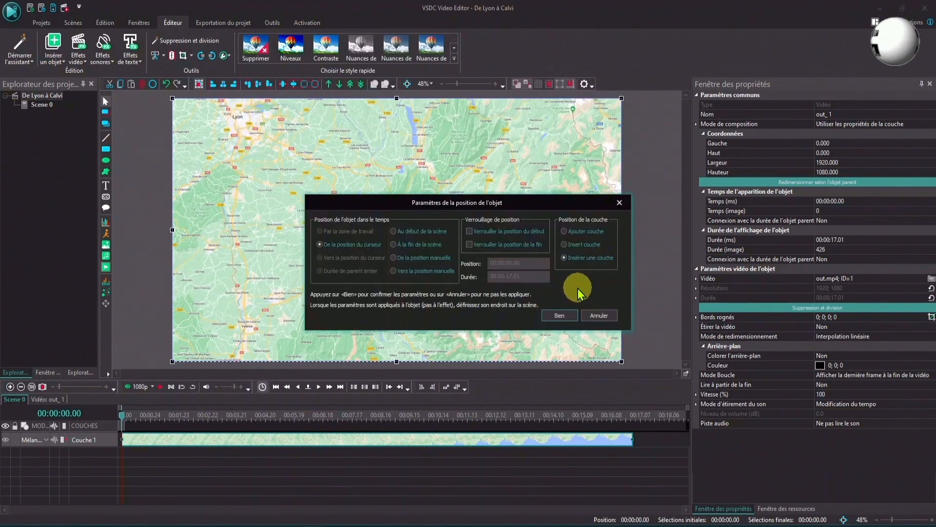
left_click(559, 316)
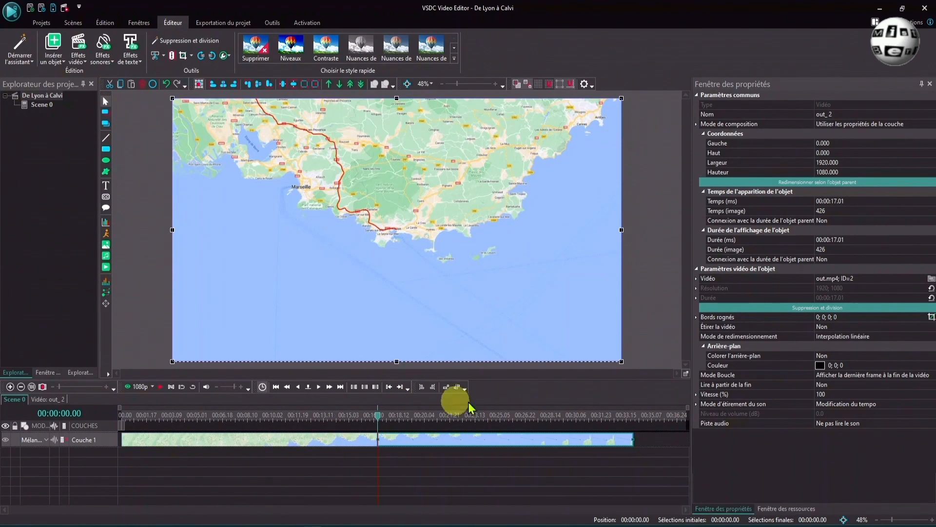
- Preview the assembled scene from its beginning and close the preview window
left_click(120, 418)
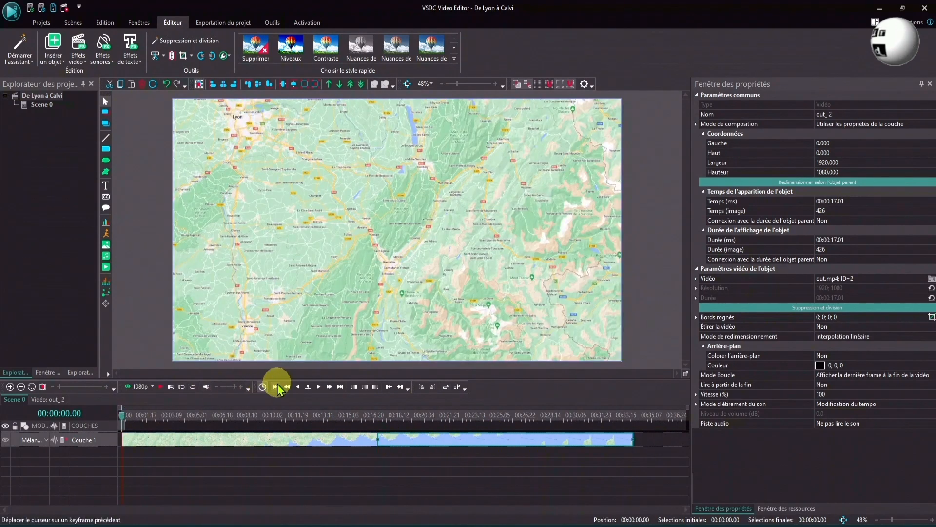
left_click(136, 388)
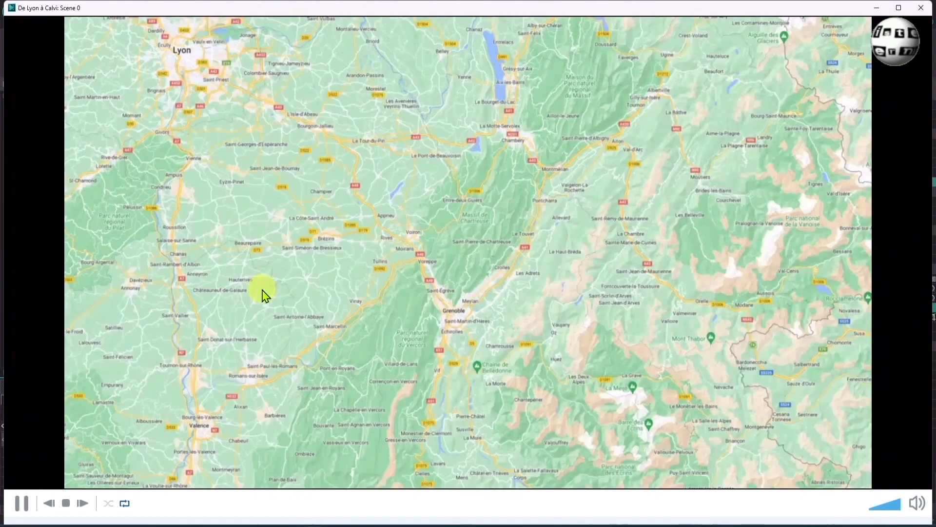
left_click(921, 8)
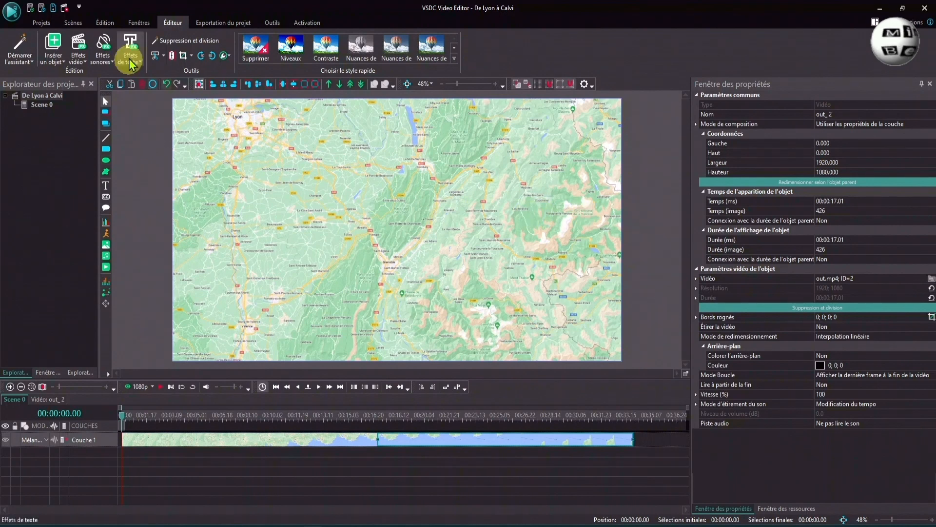
- Export the project to the 4-Tutos folder as De Lyon à Calvi.mp4 with the H.264 / AVC profile
left_click(215, 25)
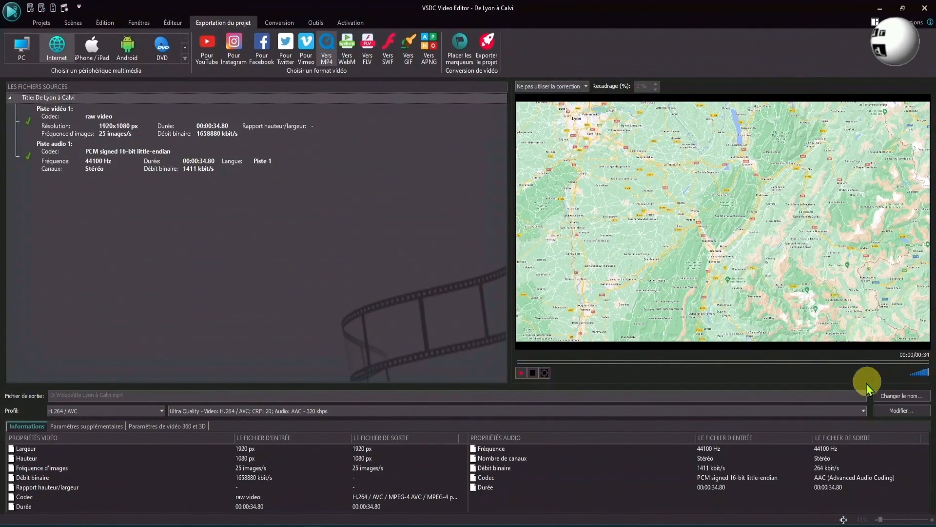
left_click(907, 397)
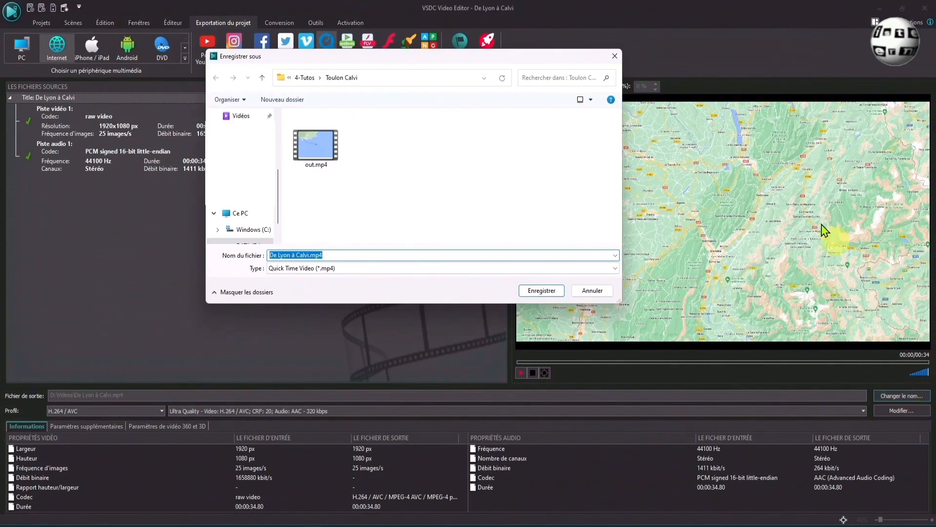
left_click(306, 78)
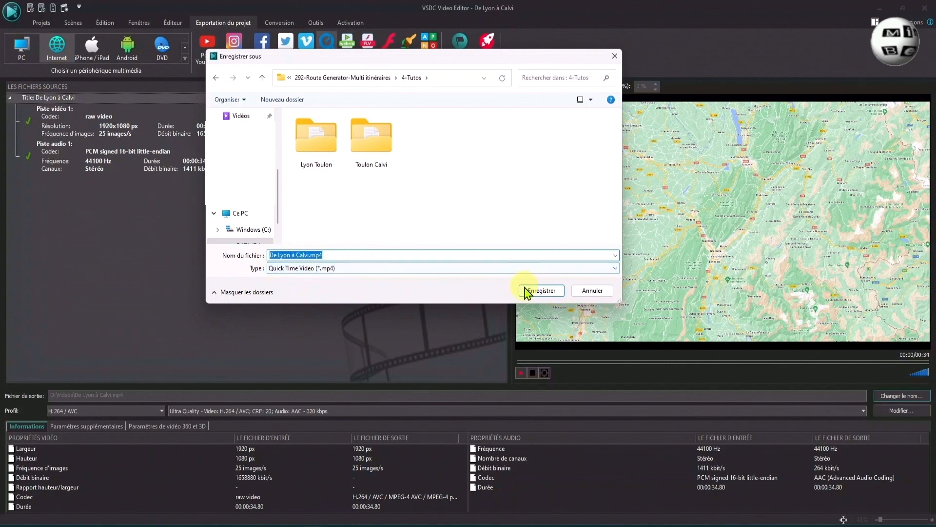
left_click(542, 292)
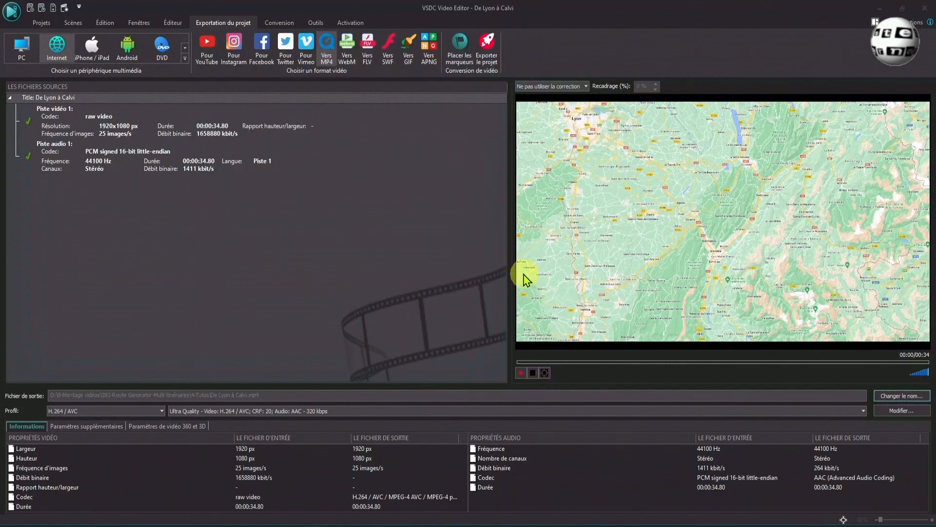
left_click(487, 49)
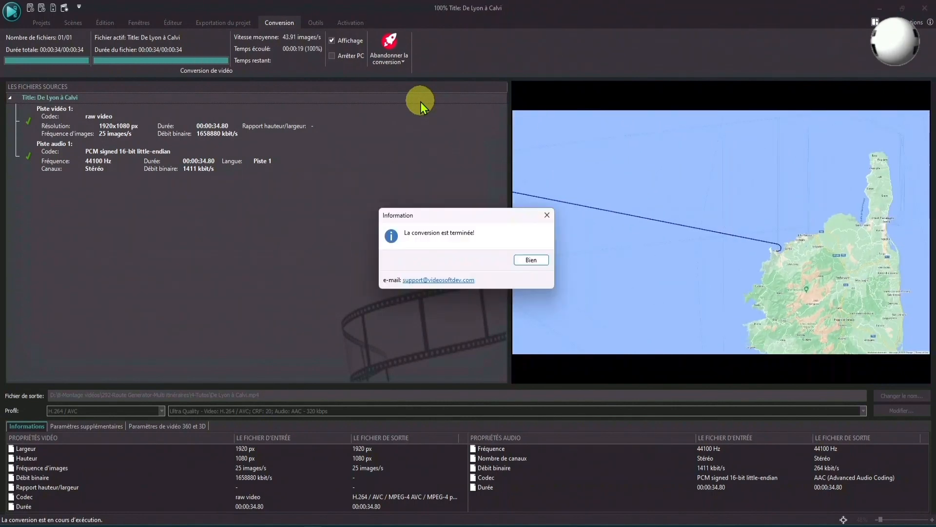
left_click(532, 260)
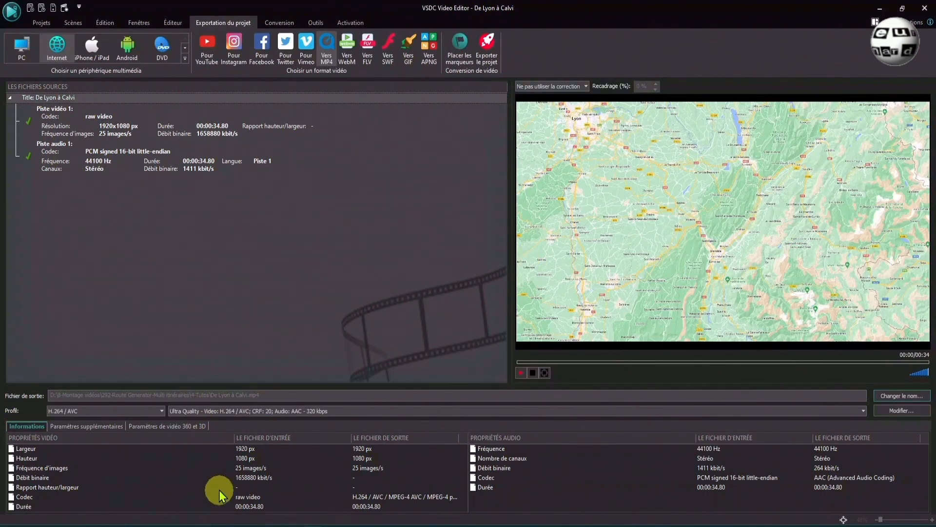
- Play De Lyon à Calvi.mp4 from the 4-Tutos folder in the file explorer, and close the player
left_click(161, 526)
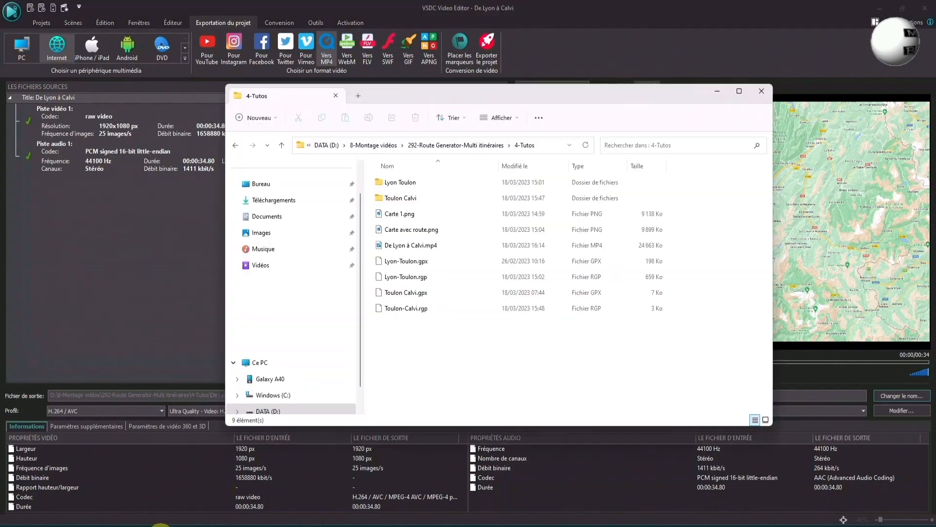
double_click(400, 245)
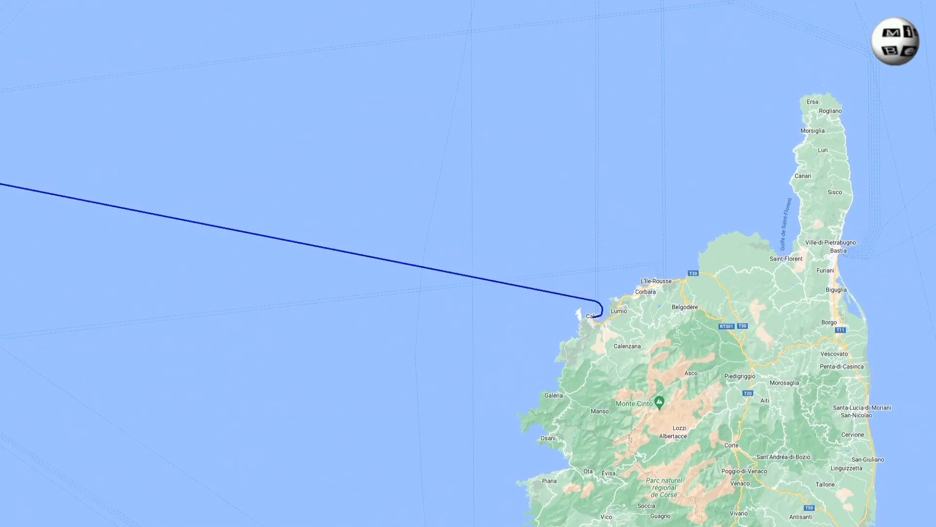
left_click(339, 113)
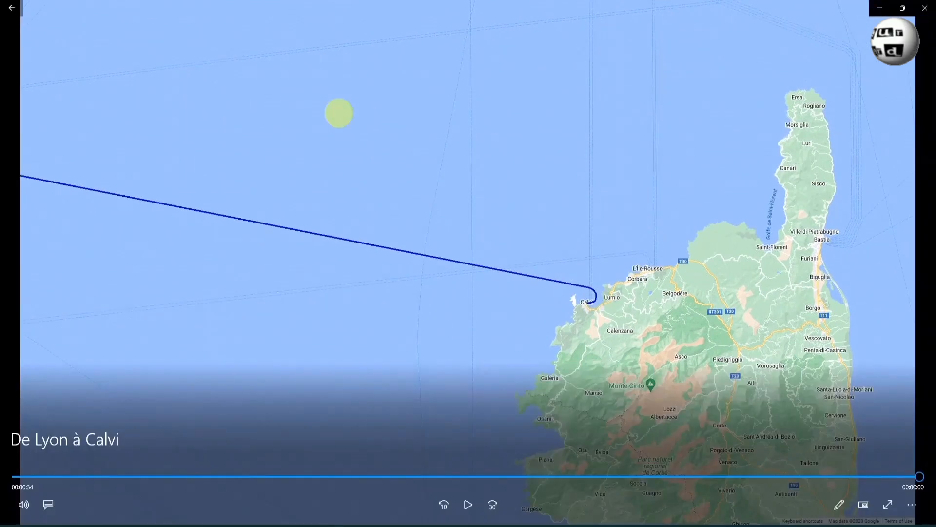
left_click(925, 9)
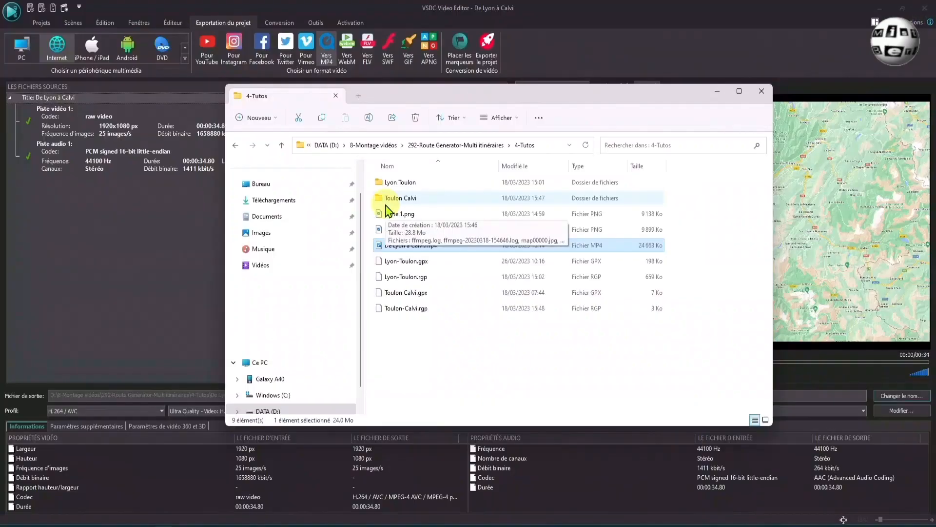